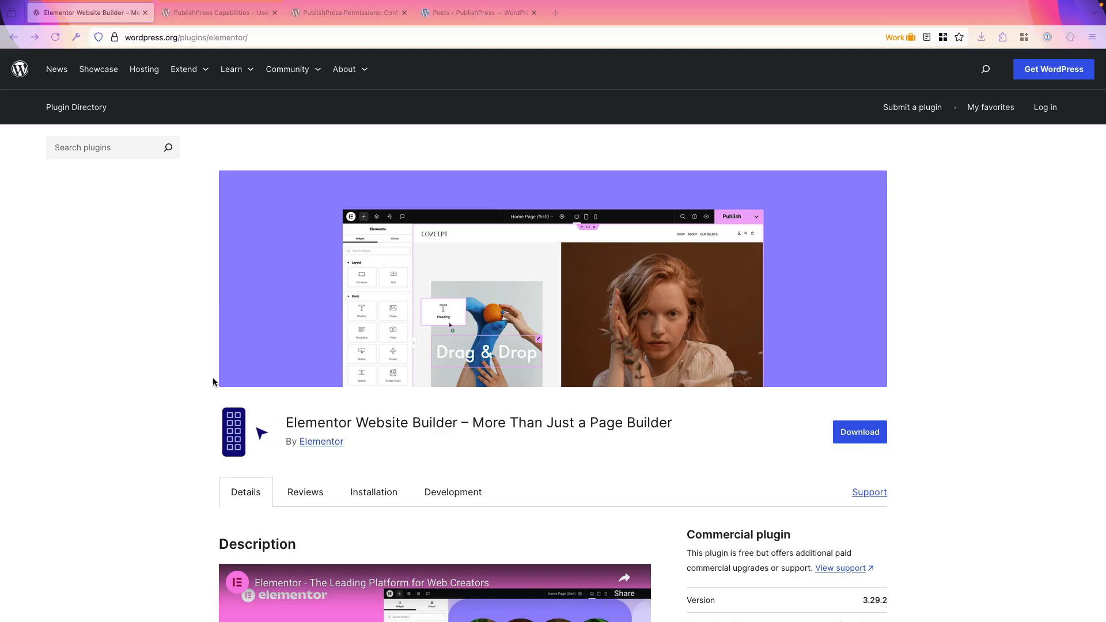
Step: Review the WordPress.org pages of the PublishPress Capabilities and PublishPress Permissions plugins
left_click(450, 13)
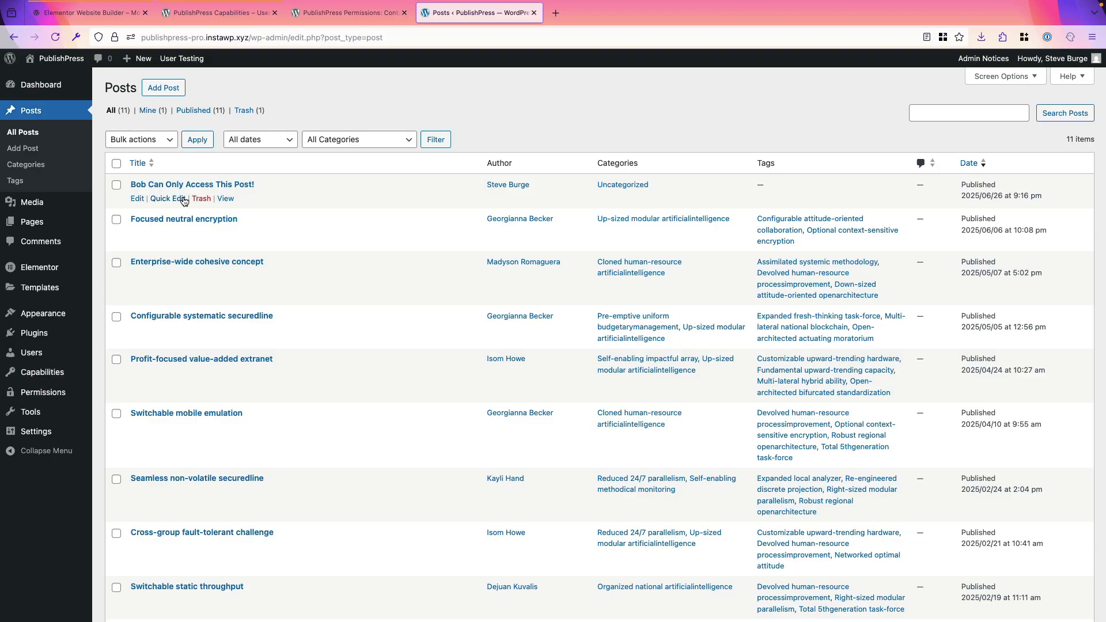
left_click(214, 17)
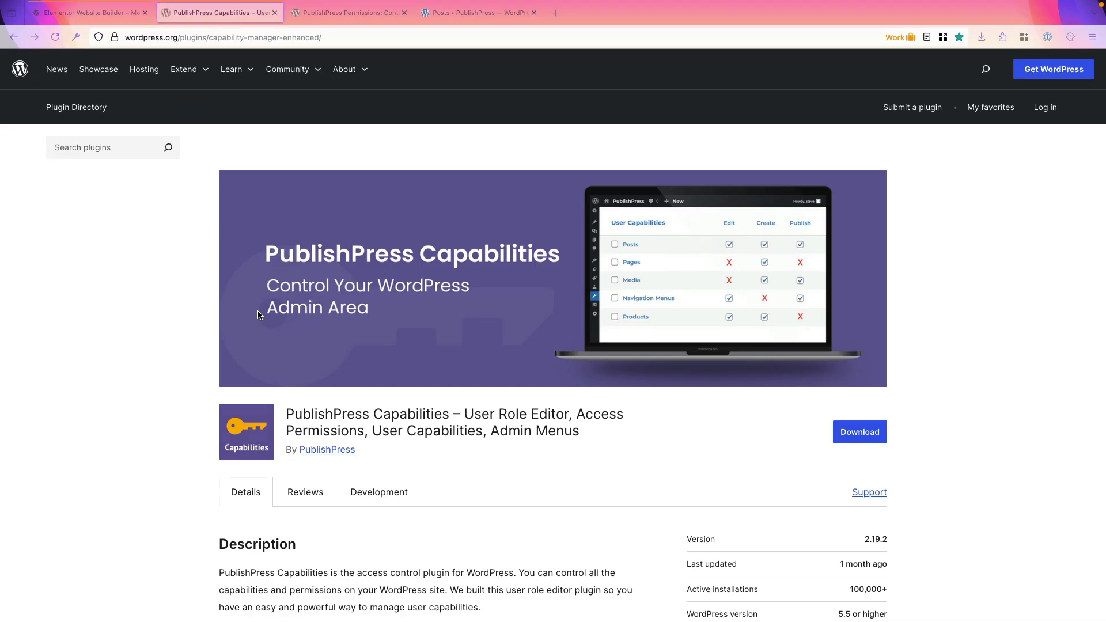
left_click(324, 18)
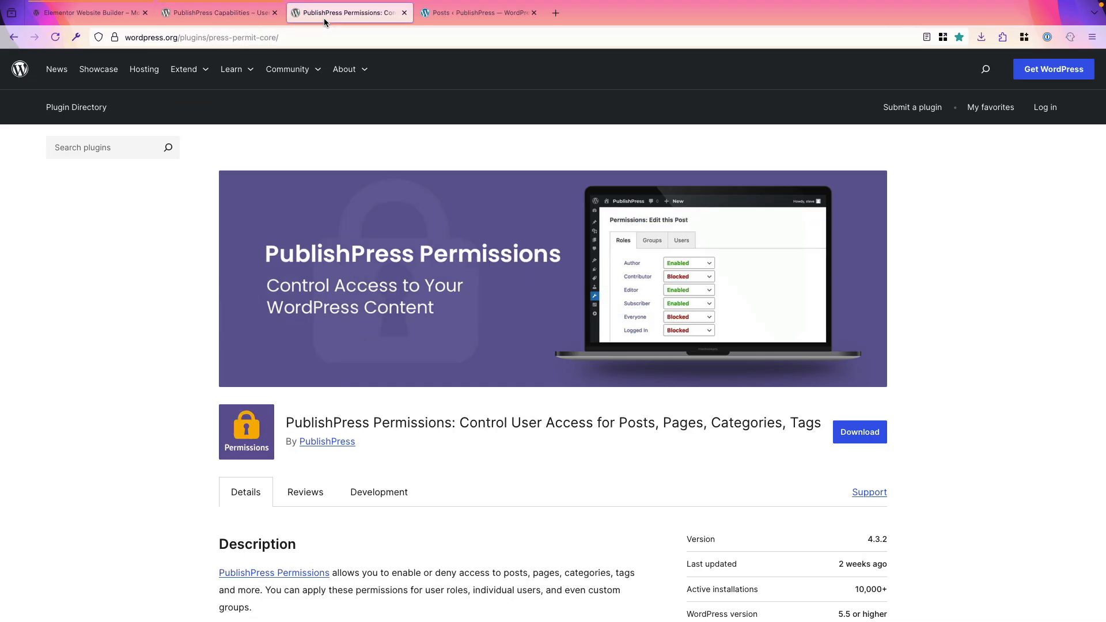
Step: Check the site's installed plugins and the post types enabled in Elementor's general settings
left_click(442, 16)
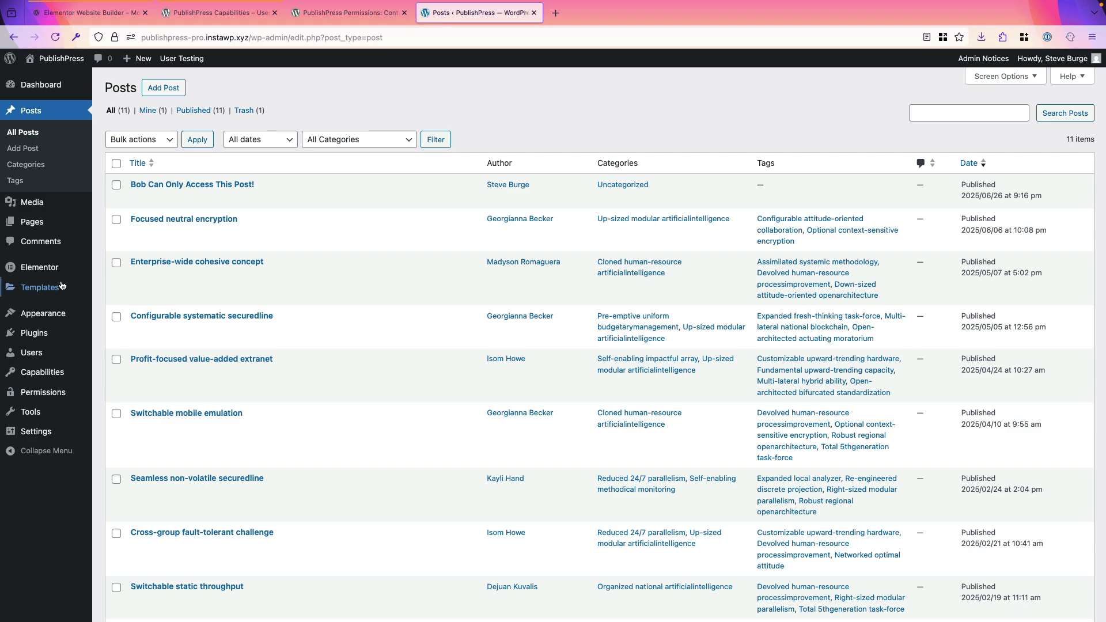
left_click(42, 332)
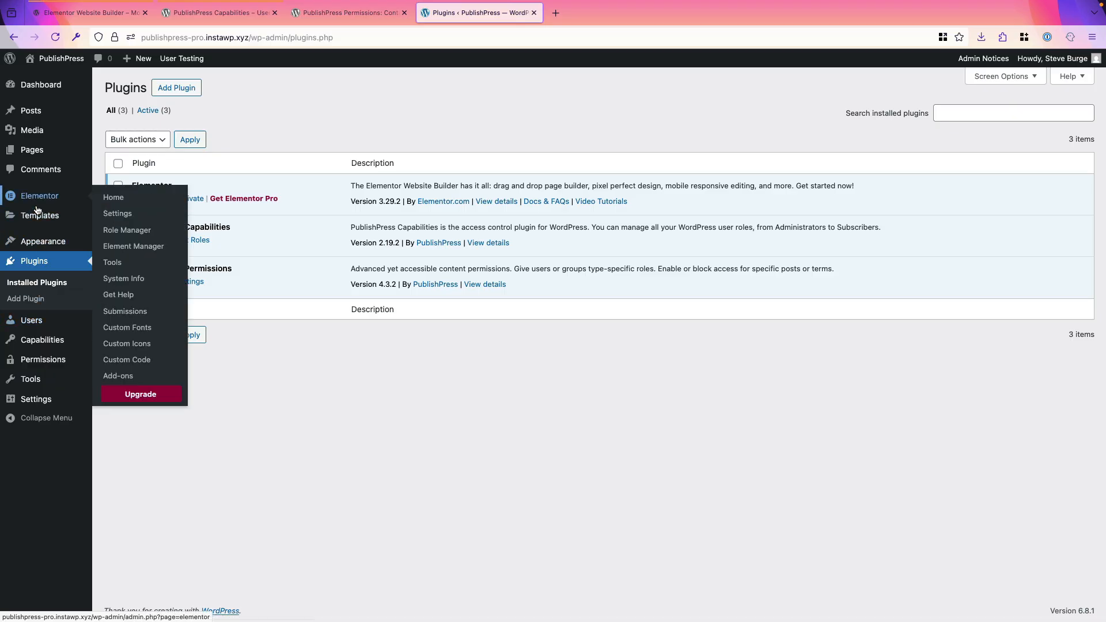
mouse_move(76, 206)
left_click(112, 213)
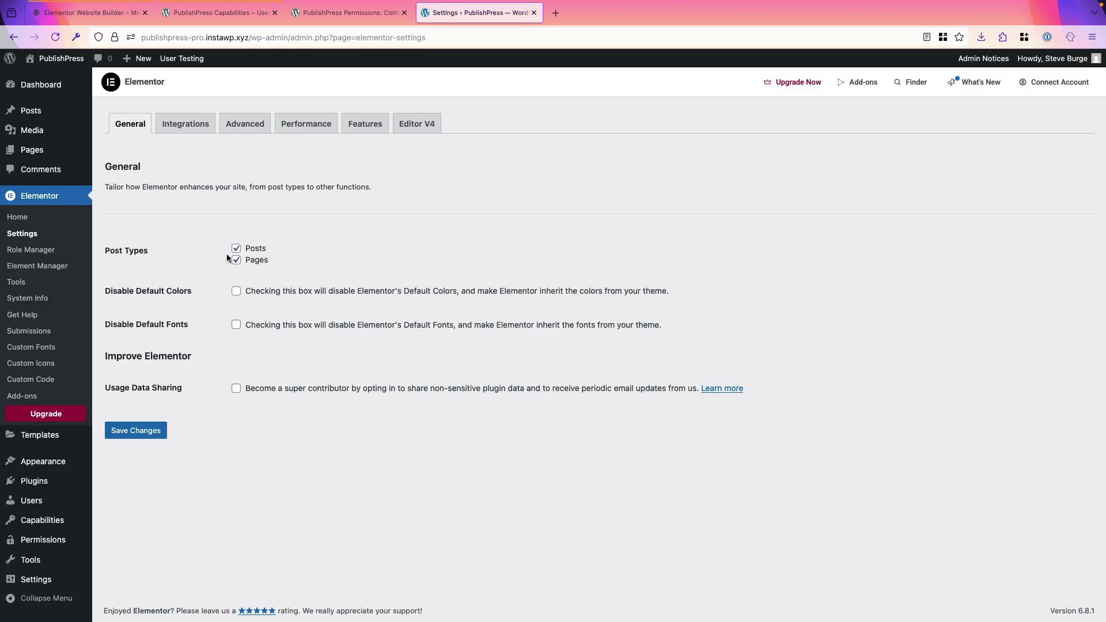
Step: Copy the Subscriber role as a new role named Elementor Editor and save it
mouse_move(46, 529)
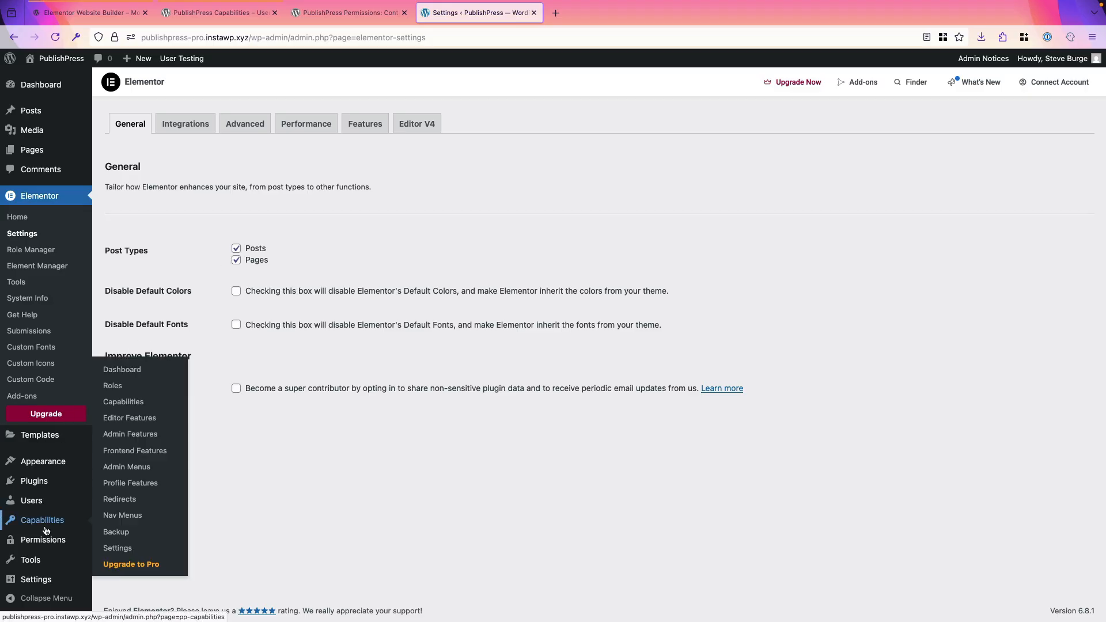
left_click(118, 385)
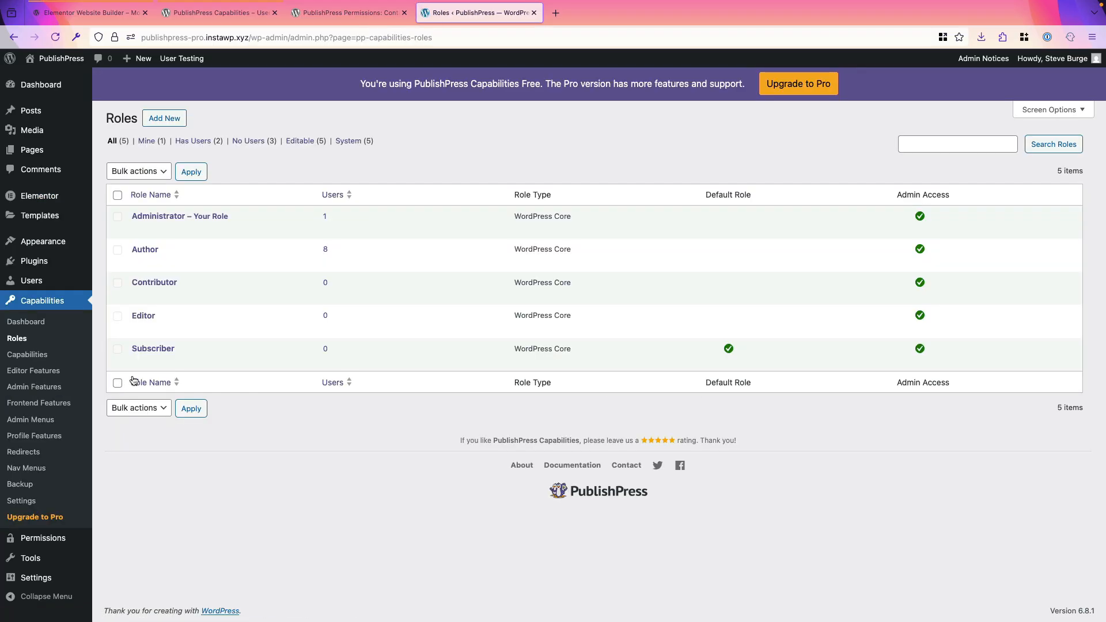
mouse_move(141, 353)
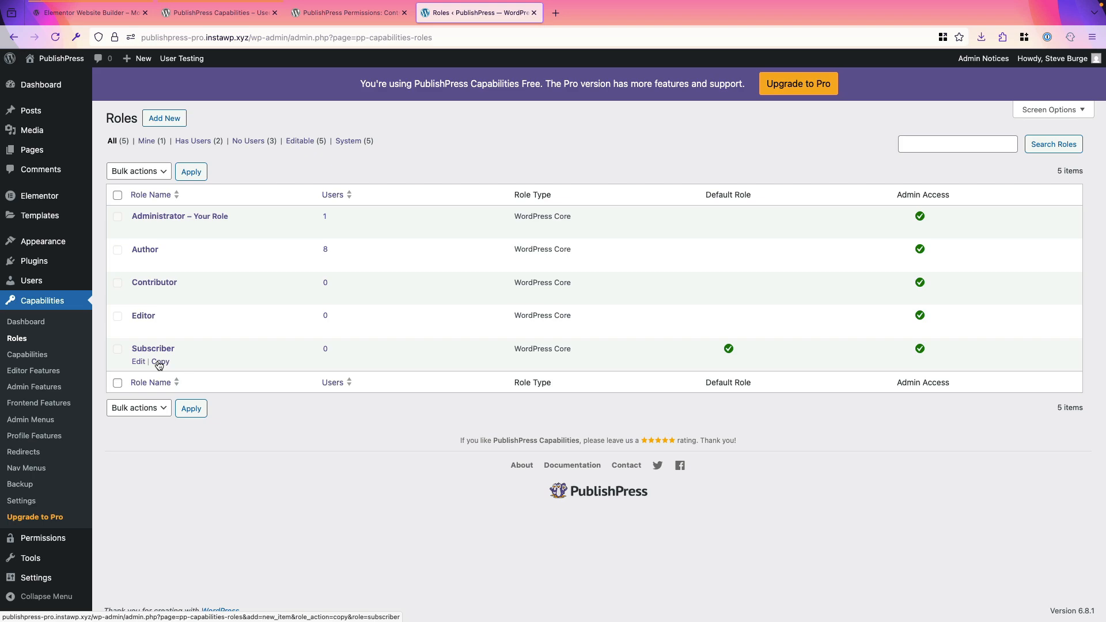
left_click(159, 362)
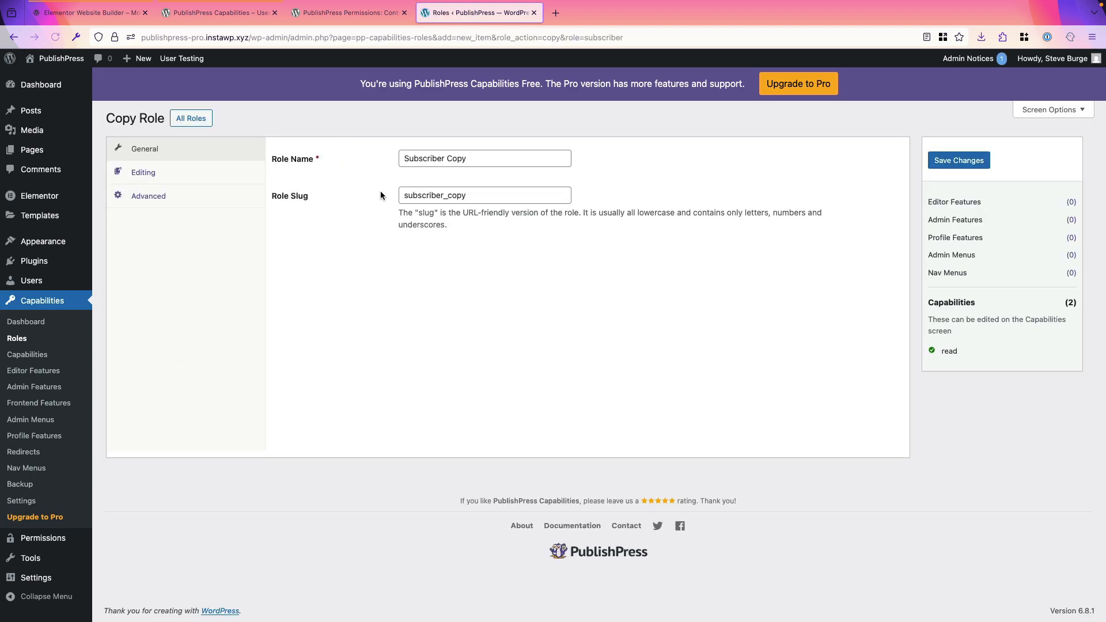
triple_click(468, 161)
type("E")
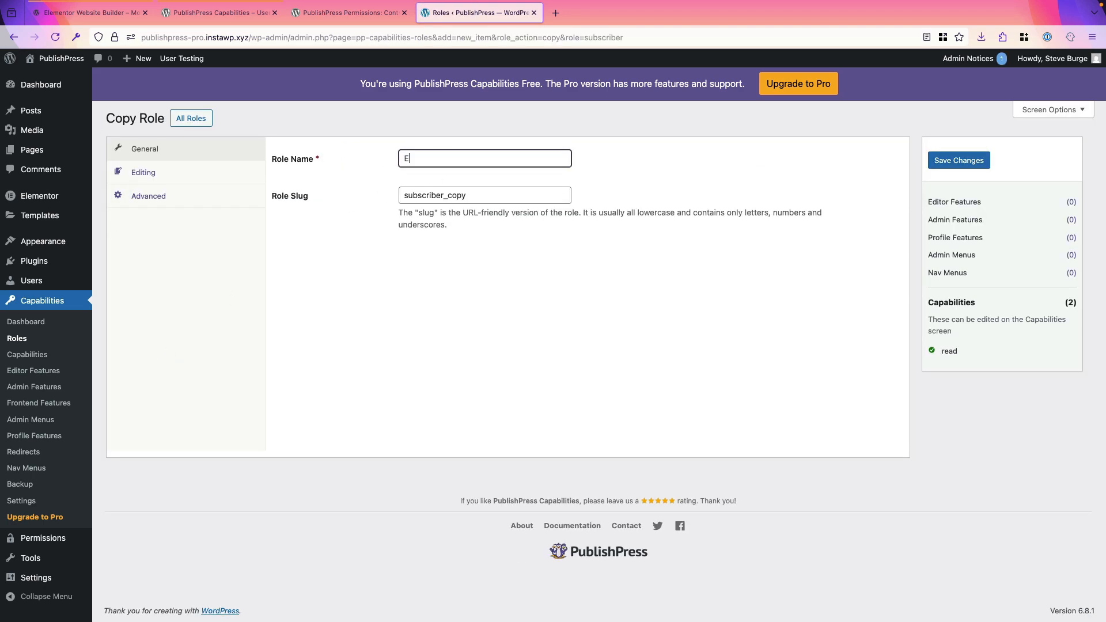
type("lementor Editor")
key("Tab")
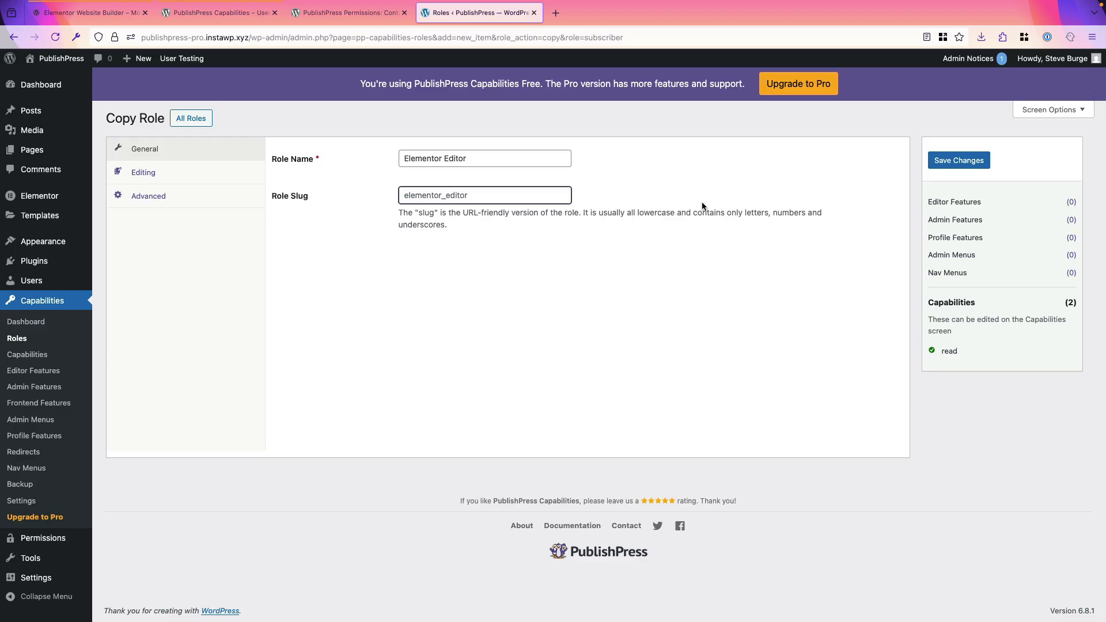
left_click(970, 165)
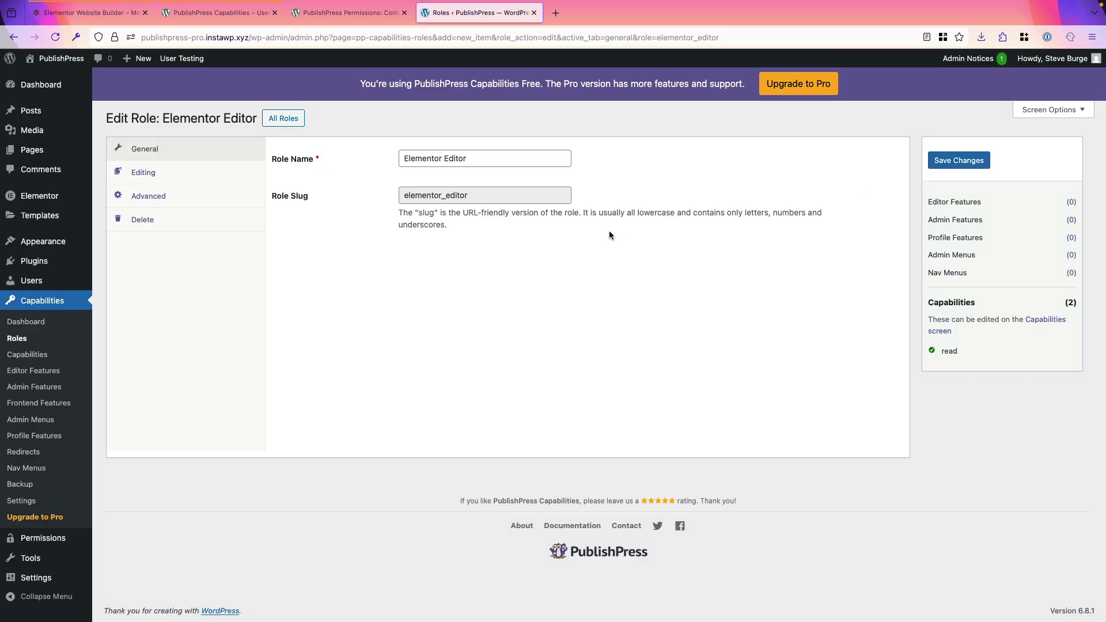
Step: Open the Elementor Editor role's capabilities and turn on the "Create" capability for the selected post types, updating the setting
left_click(23, 358)
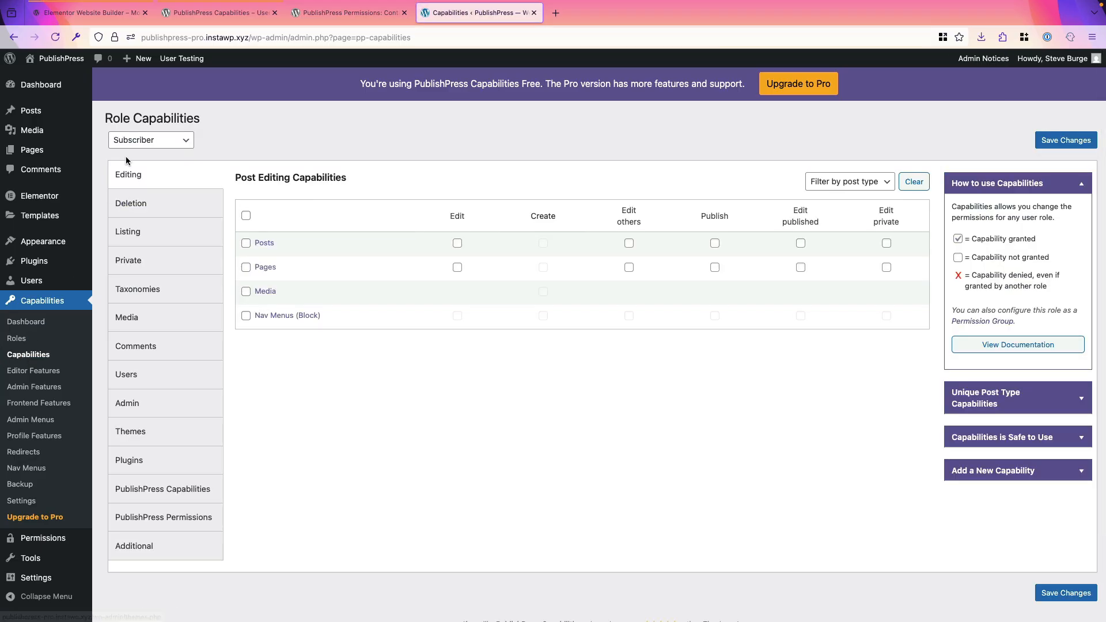
left_click(137, 144)
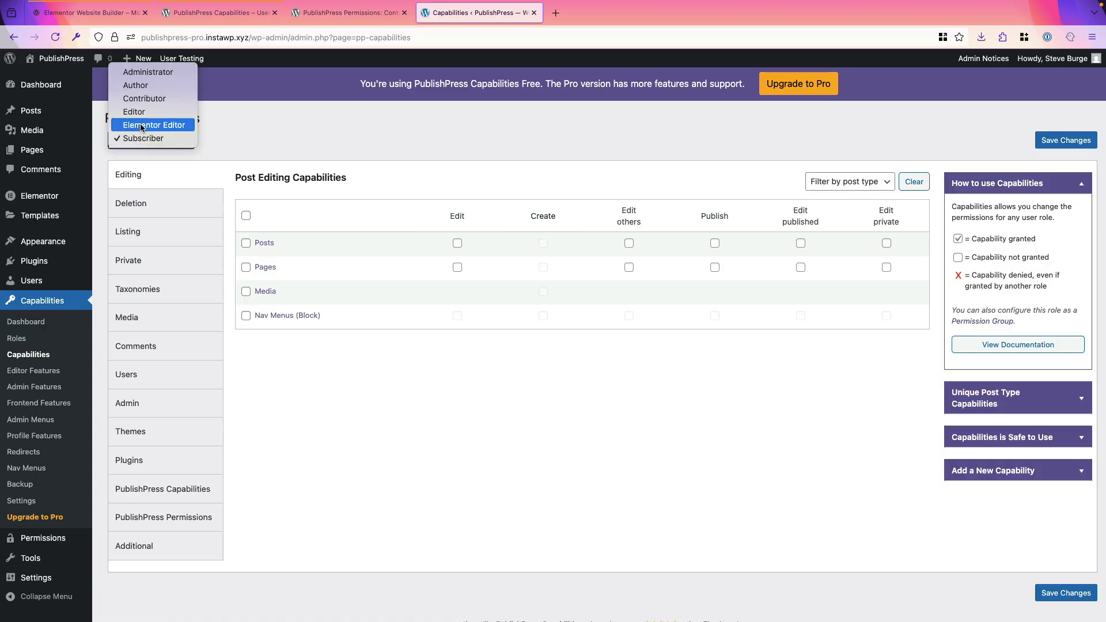
left_click(141, 126)
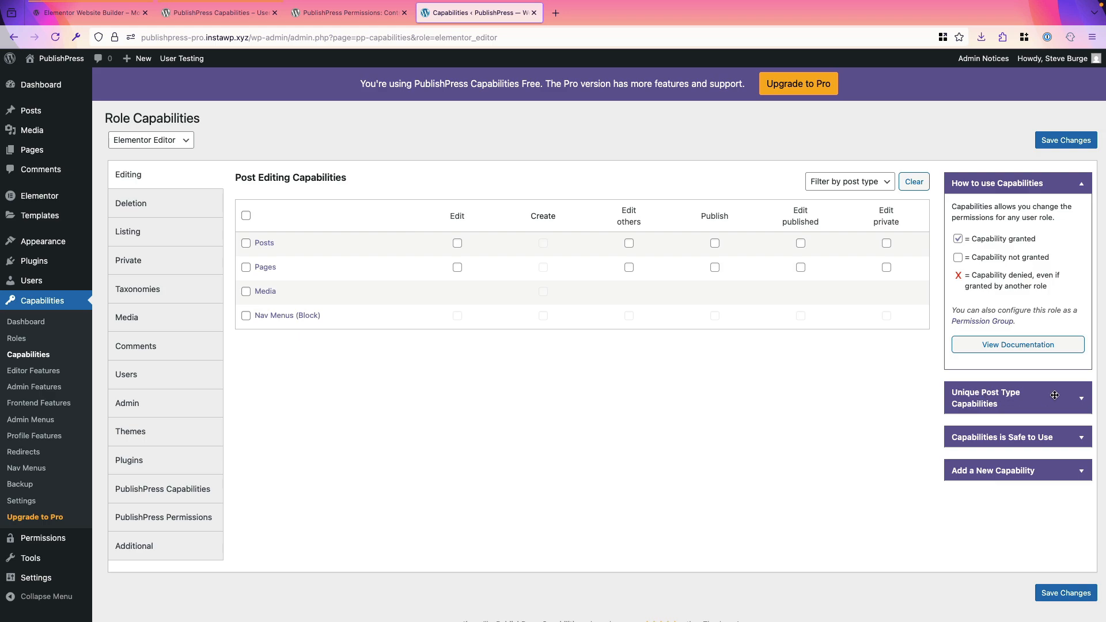
left_click(1078, 399)
scroll(859, 433, "down", 2)
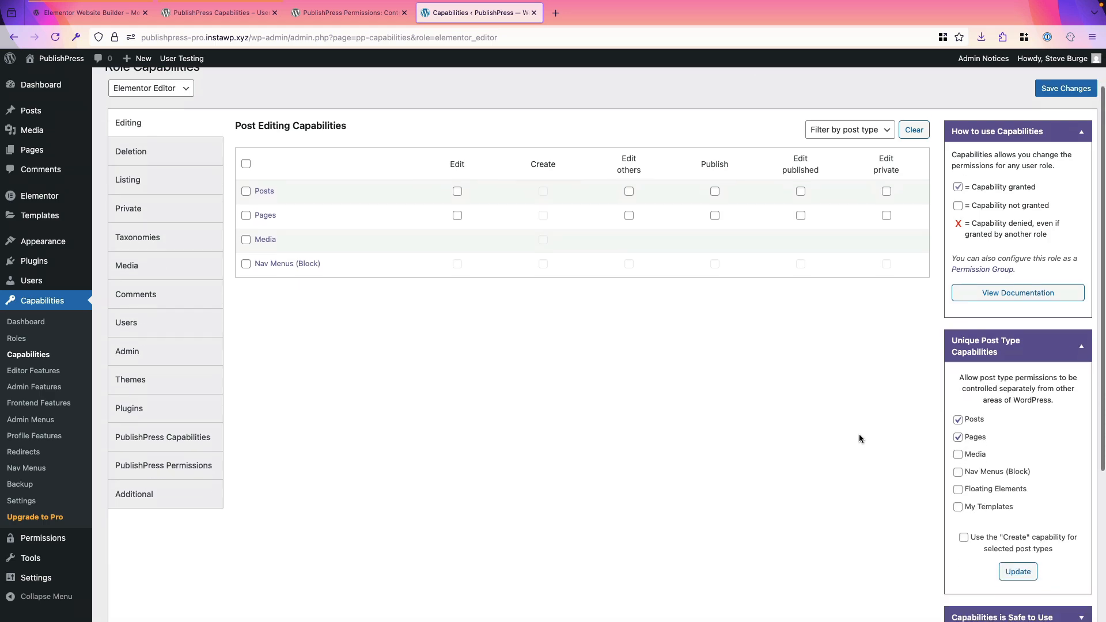
left_click(964, 536)
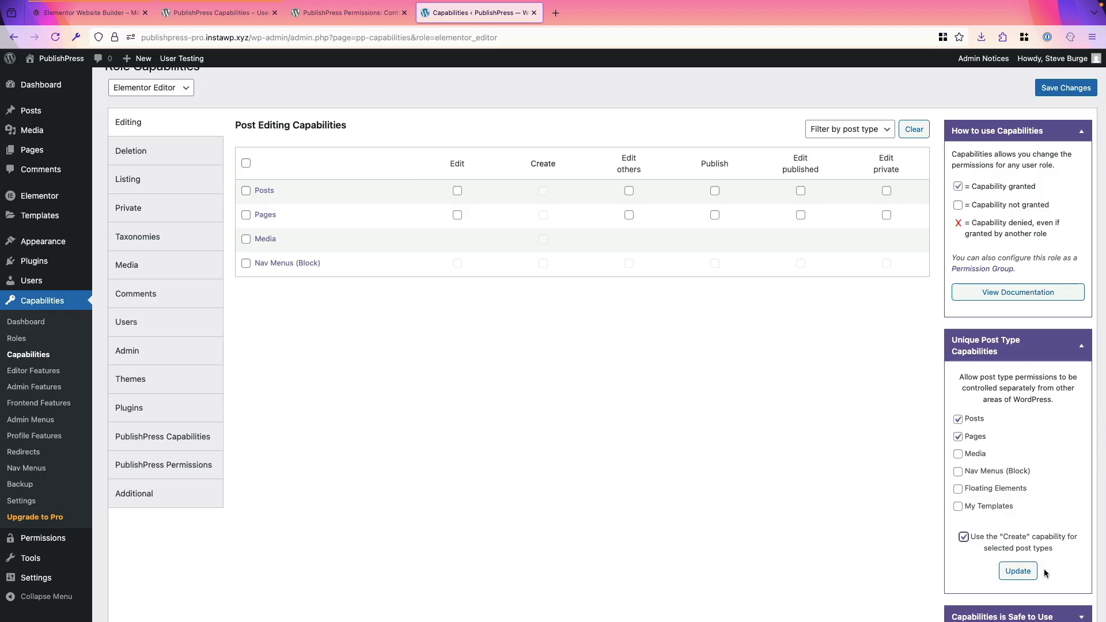
left_click(1010, 574)
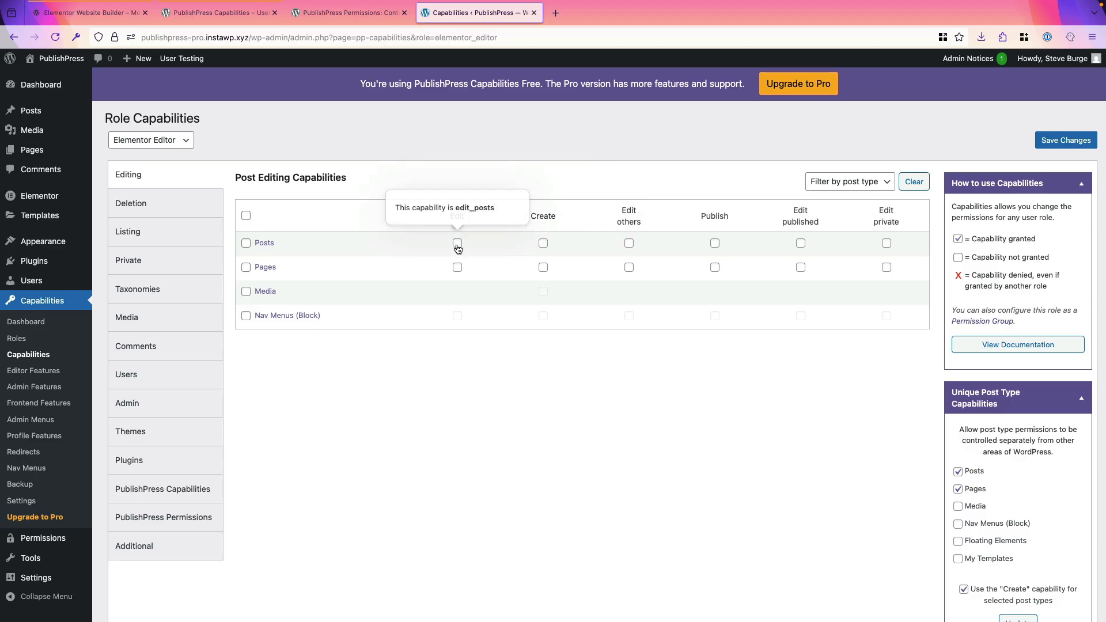
Step: Deny the Elementor Editor role every Posts editing capability except Edit, and save the changes
mouse_move(986, 592)
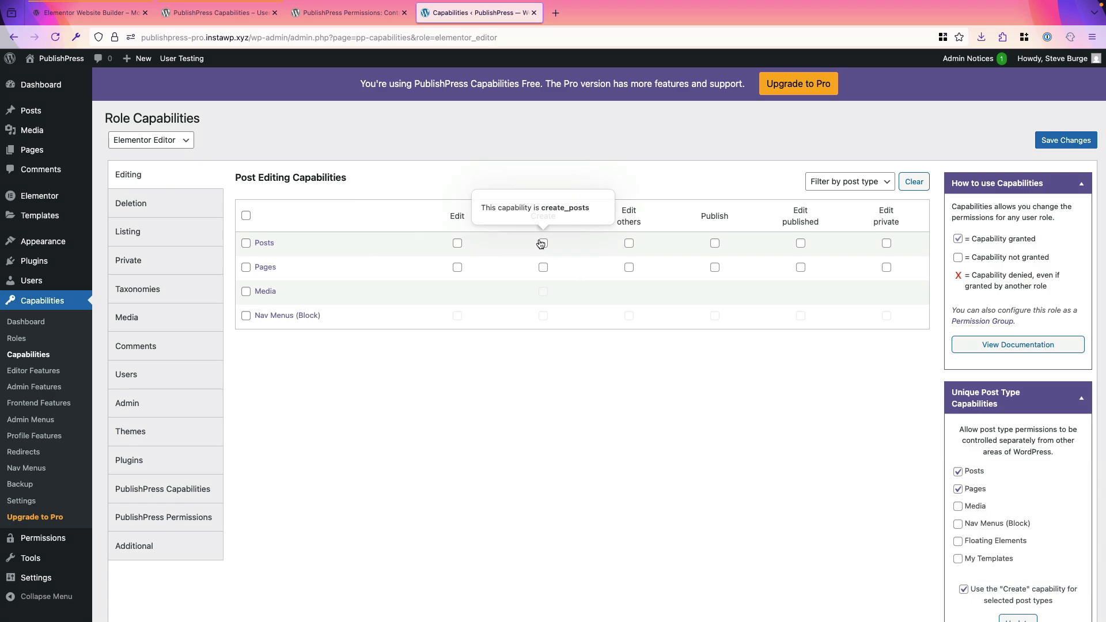
left_click(245, 243)
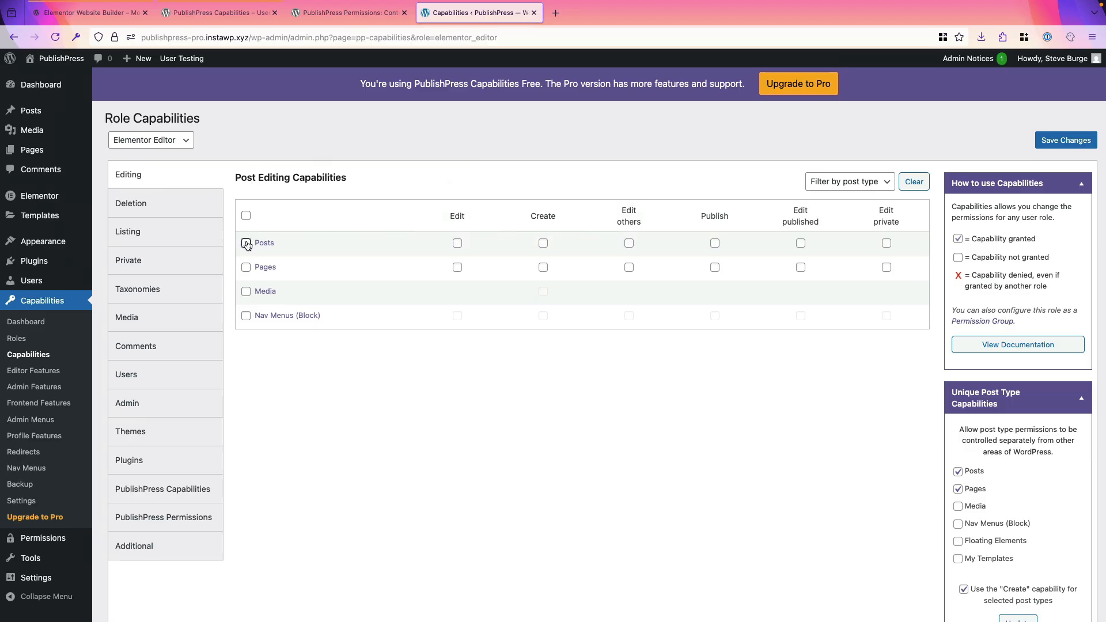
left_click(246, 243)
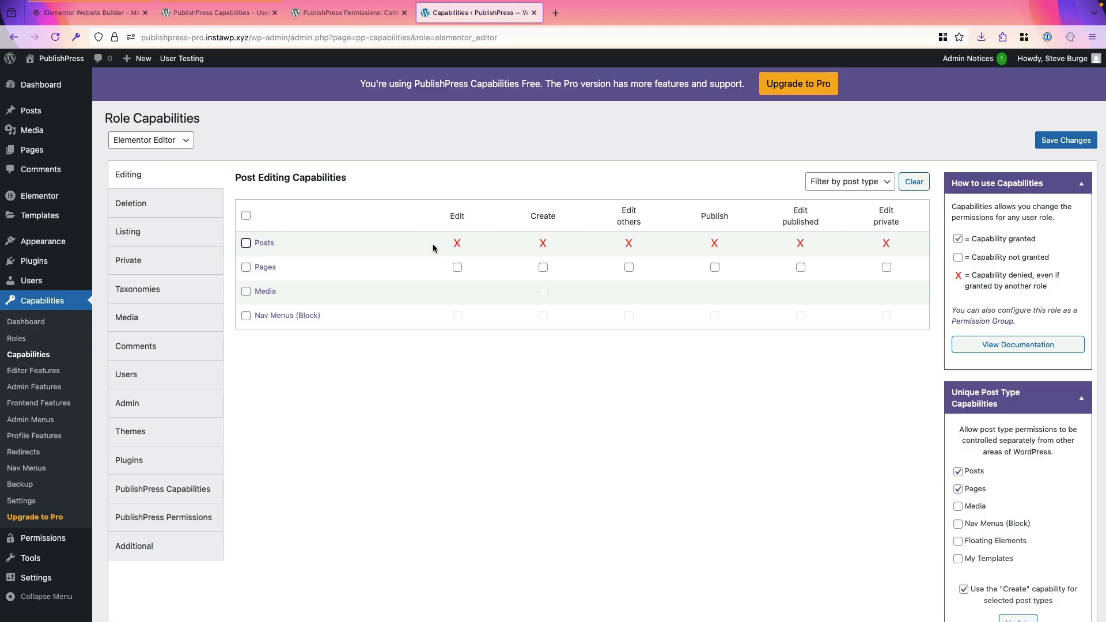
left_click(457, 245)
left_click(1054, 146)
Step: Set the edit permission of the newest post, published 2025/06/26, to Enabled for the Elementor Editor role and save the post
left_click(33, 113)
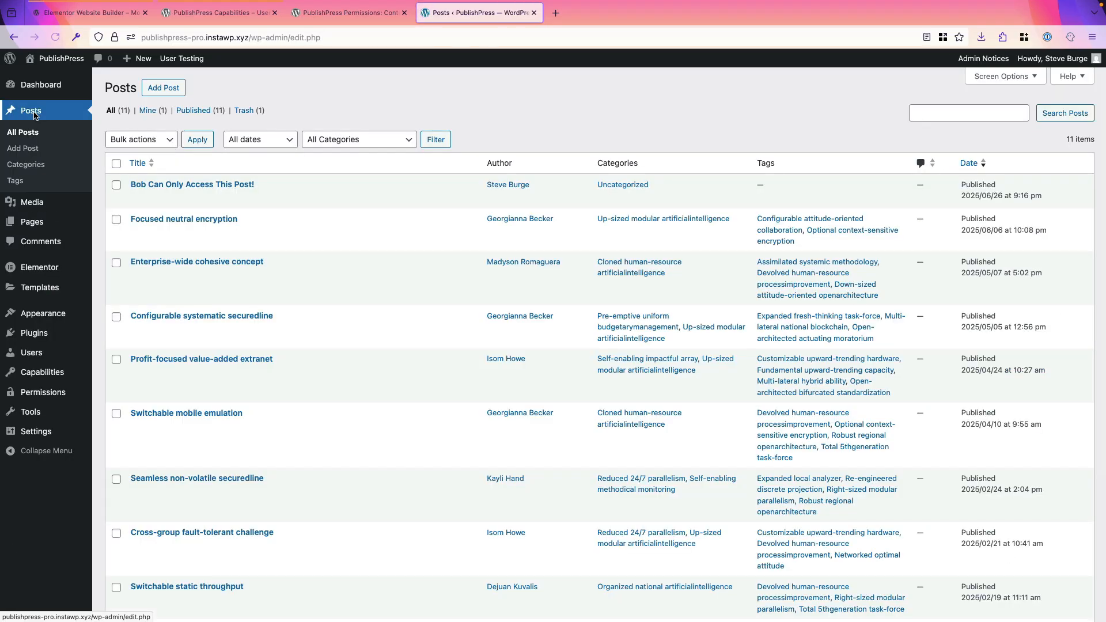
mouse_move(135, 196)
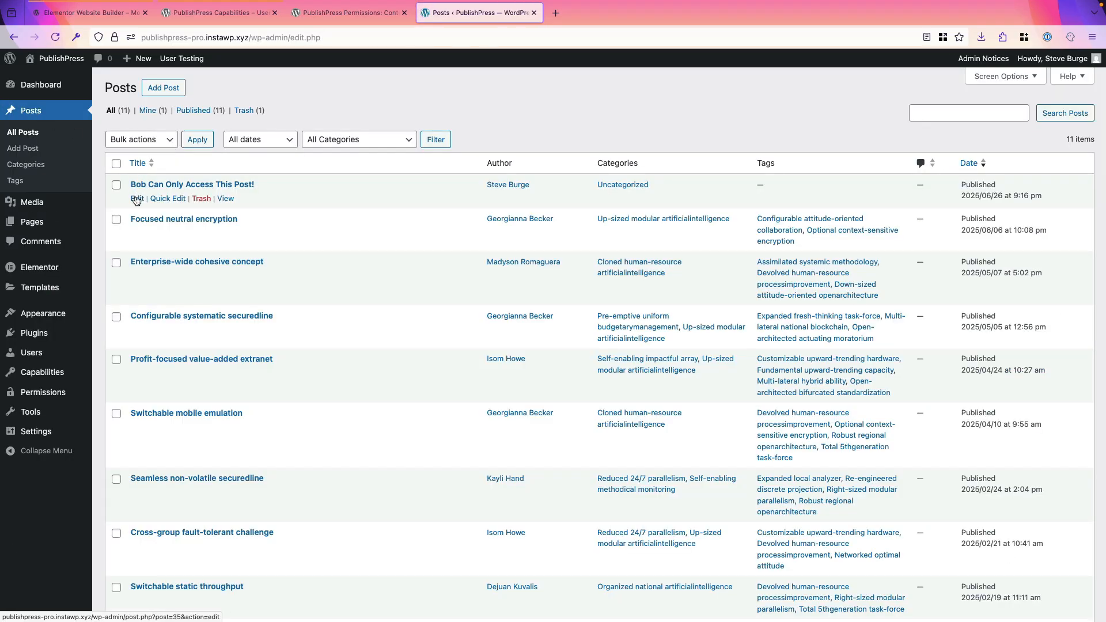
left_click(137, 199)
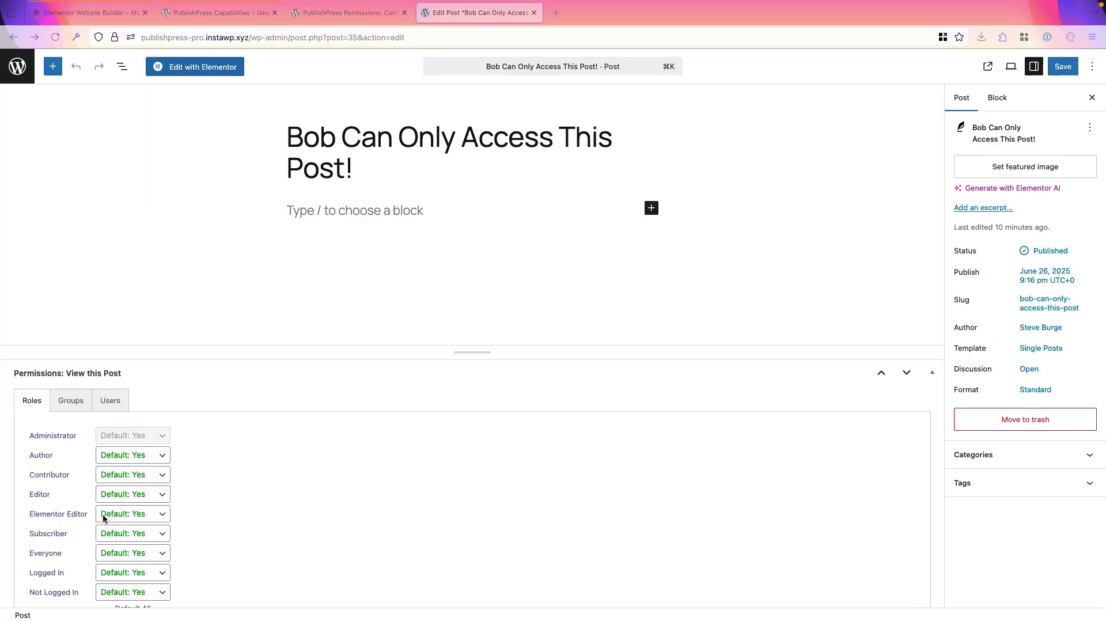
scroll(70, 467, "down", 1)
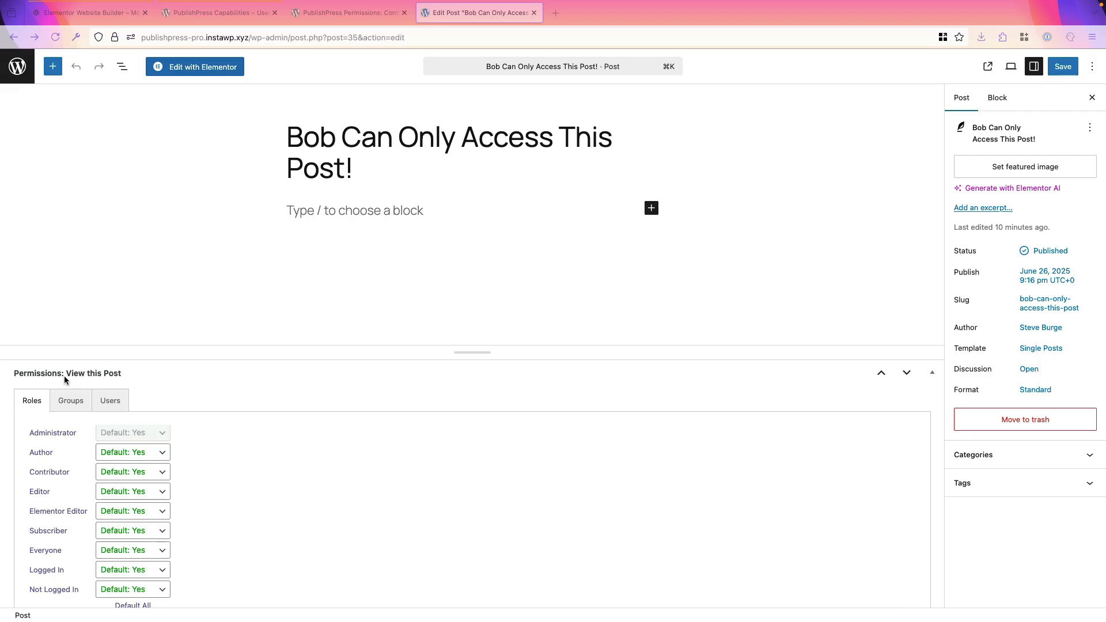
scroll(171, 386, "down", 5)
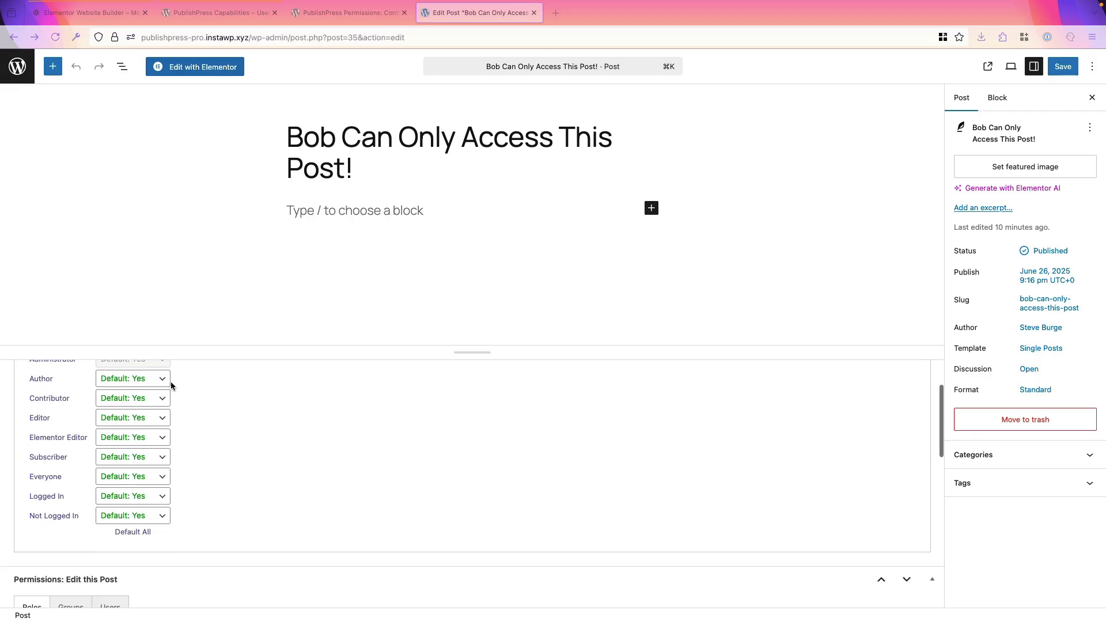
scroll(182, 431, "down", 2)
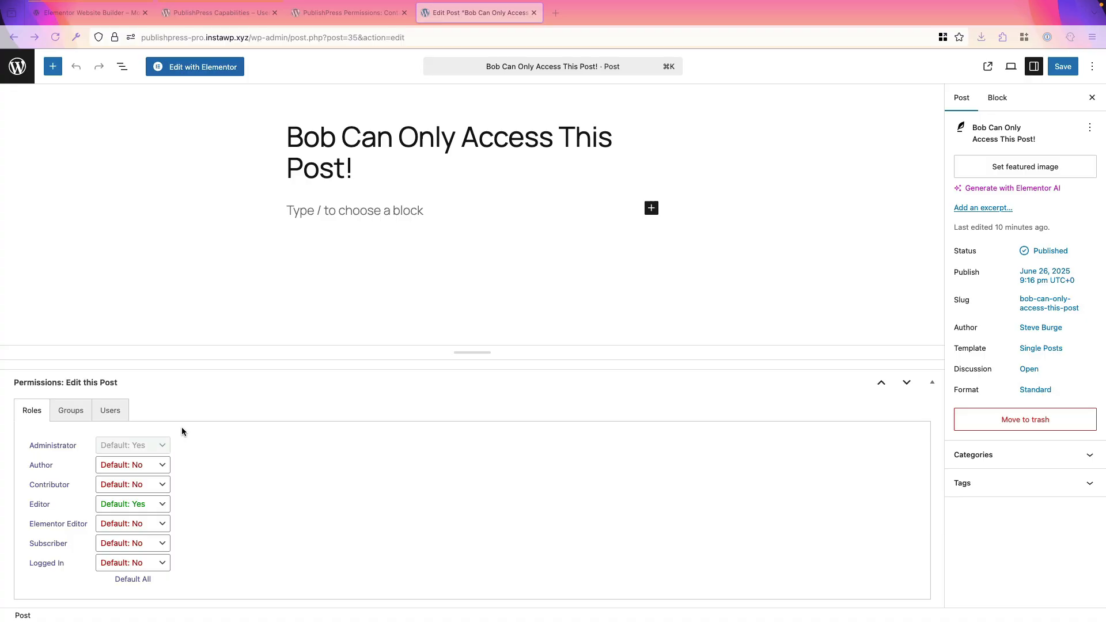
left_click(104, 526)
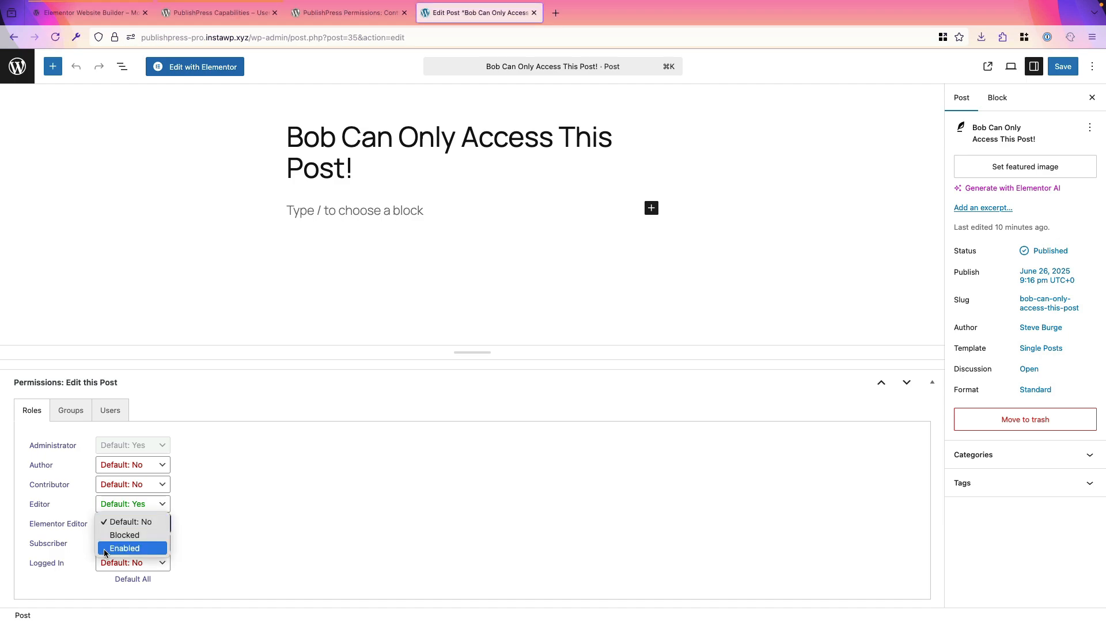
left_click(105, 549)
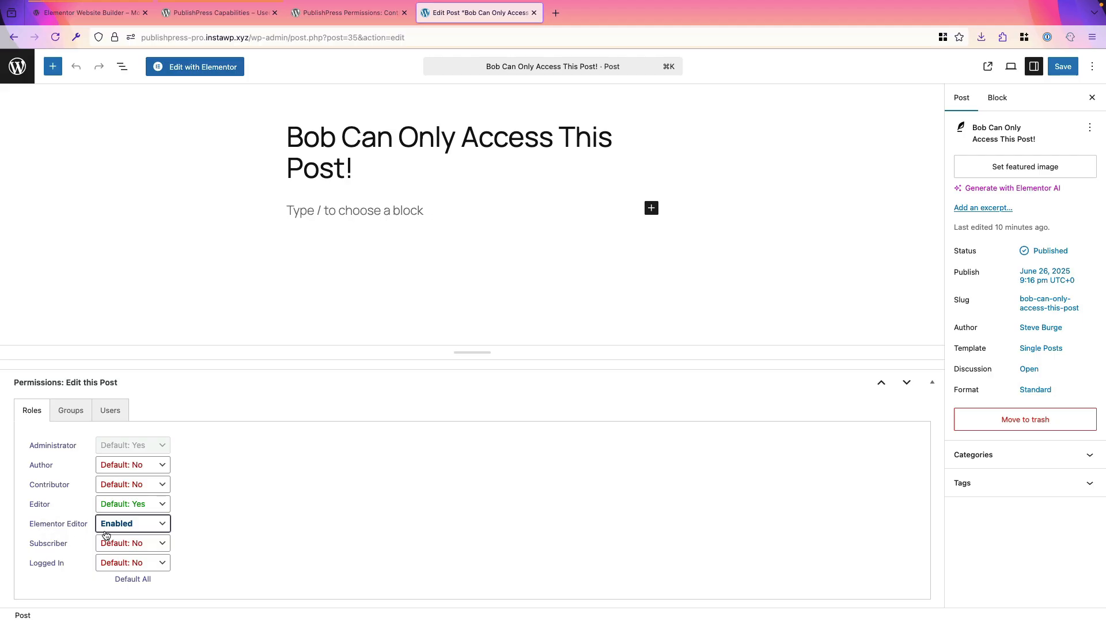
left_click(258, 524)
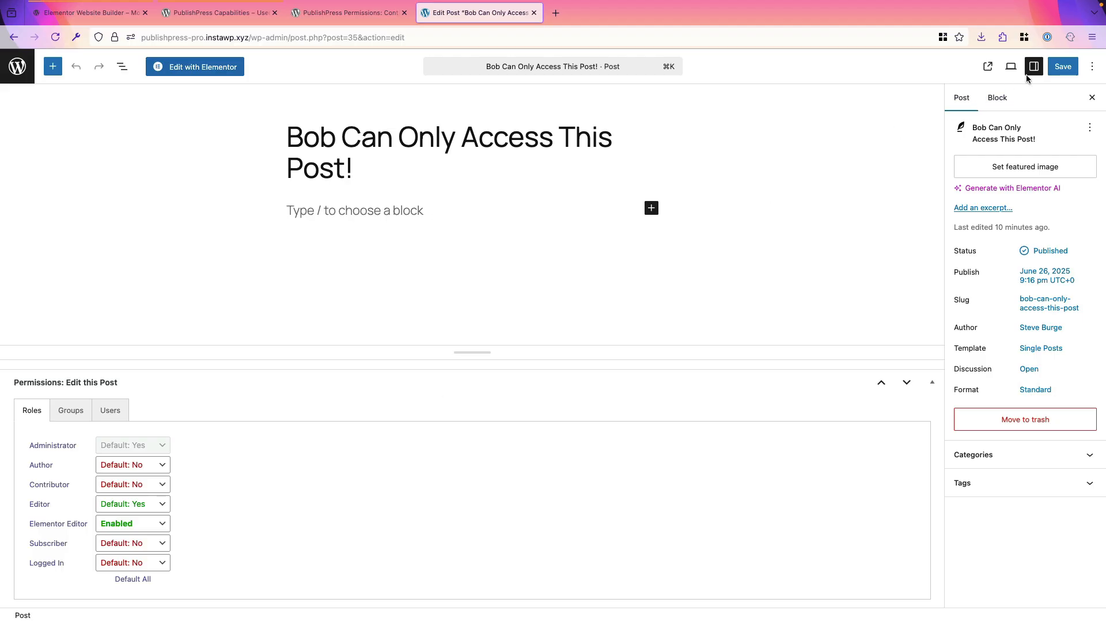
left_click(1063, 67)
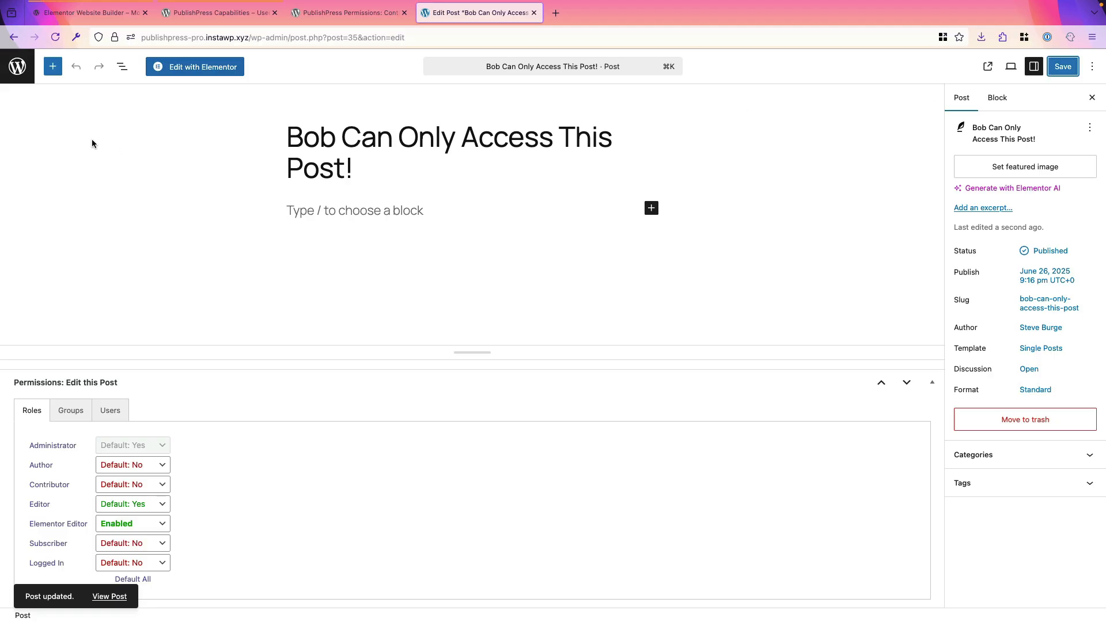
Step: Leave the post editor and start a new site user, filling in the username, email address and first name
left_click(25, 78)
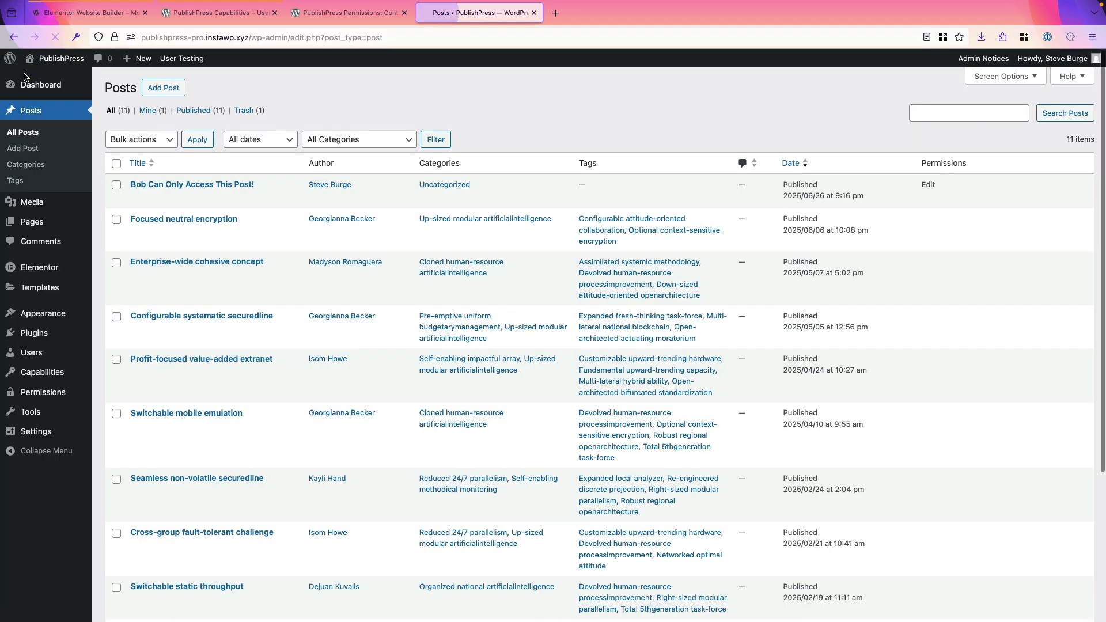
left_click(39, 354)
left_click(171, 87)
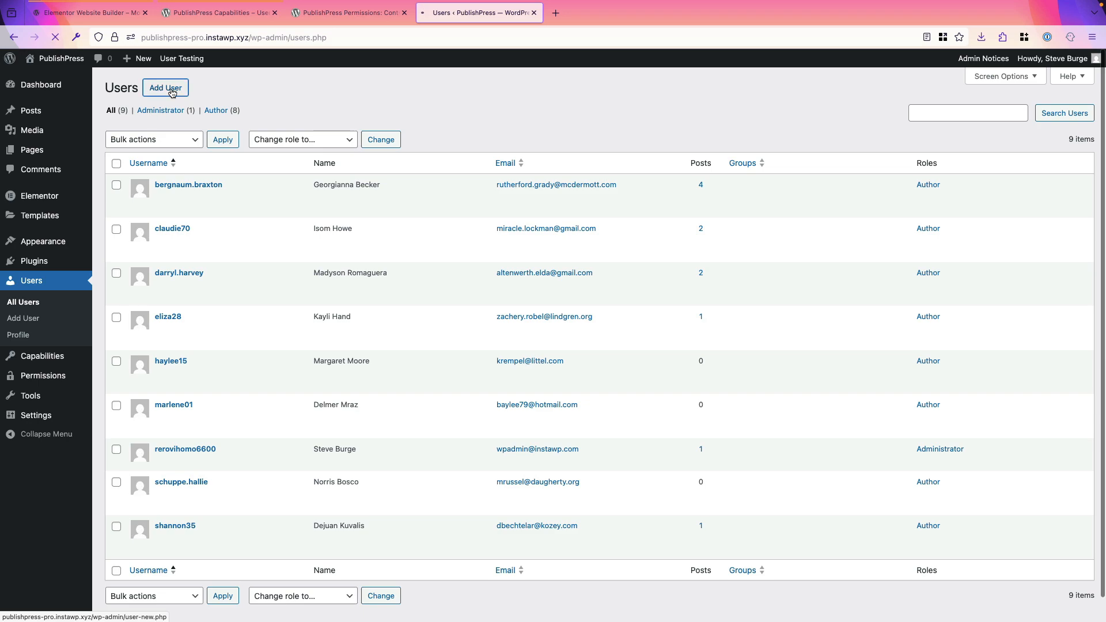
left_click(254, 138)
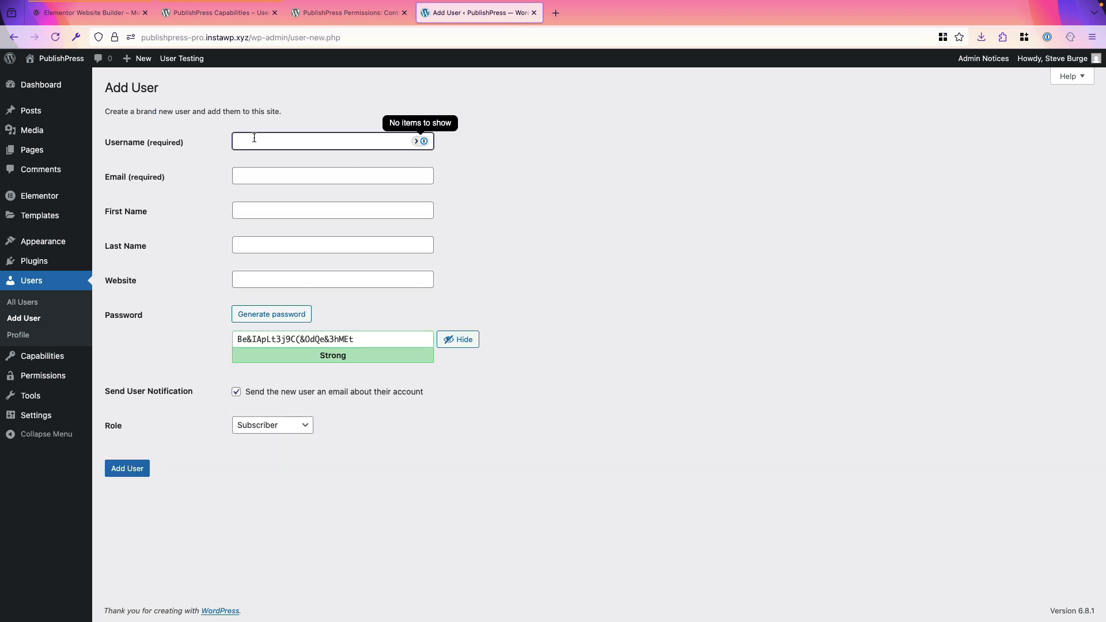
type("bob")
left_click(244, 177)
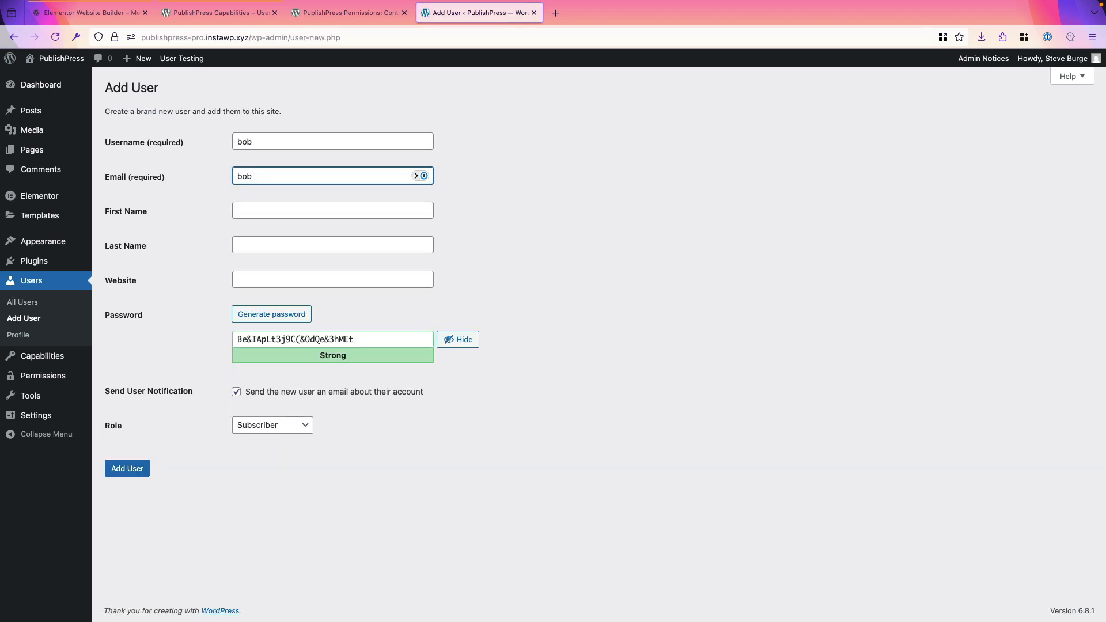
key("Tab")
type("Bob")
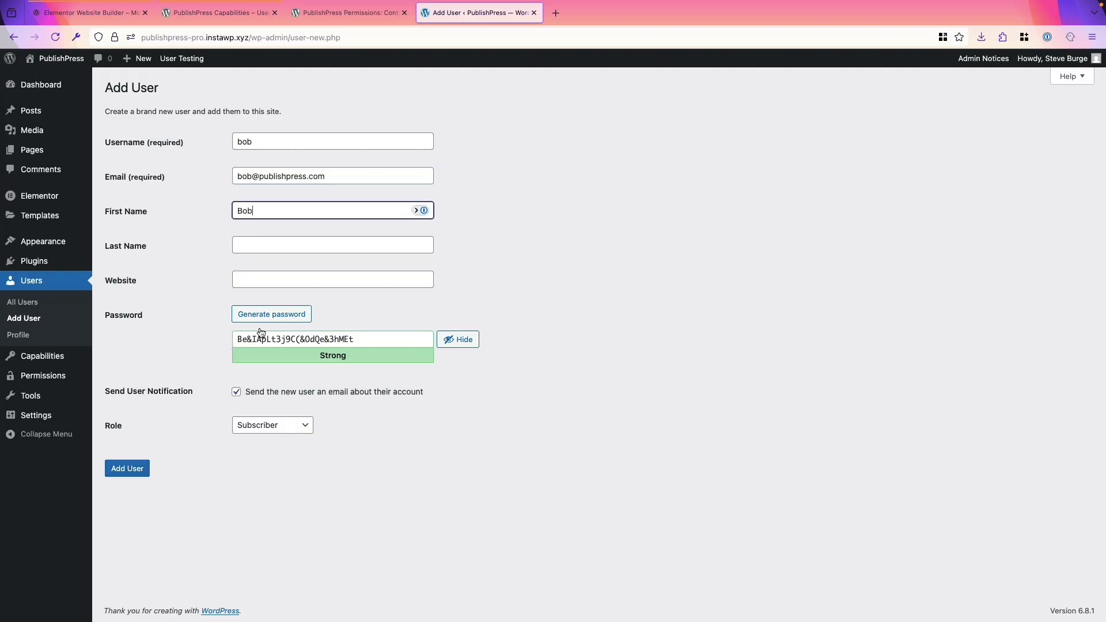
Step: Assign the Elementor Editor role to the new user and create the account
left_click(270, 427)
left_click(269, 416)
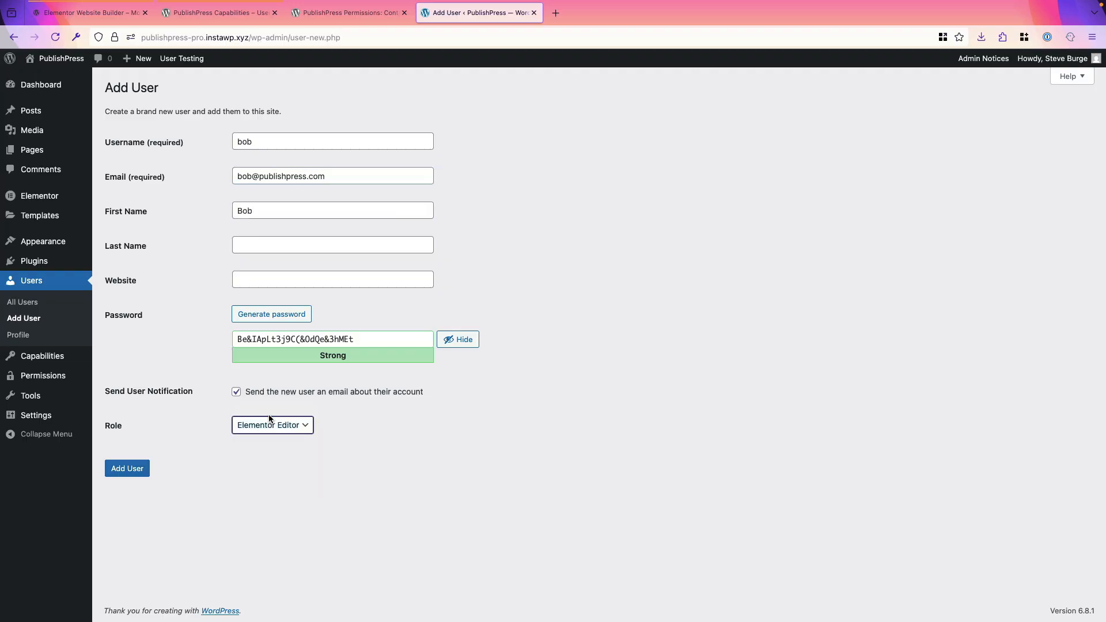
left_click(137, 468)
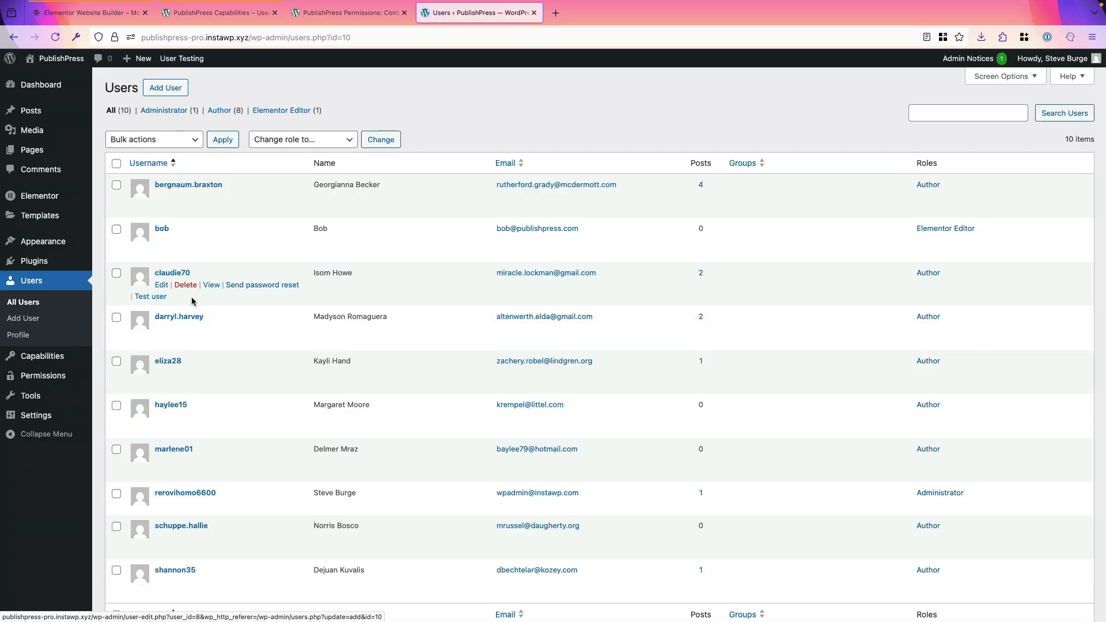
Step: Start testing the site as the new Elementor Editor user and open that user's list of posts
mouse_move(169, 246)
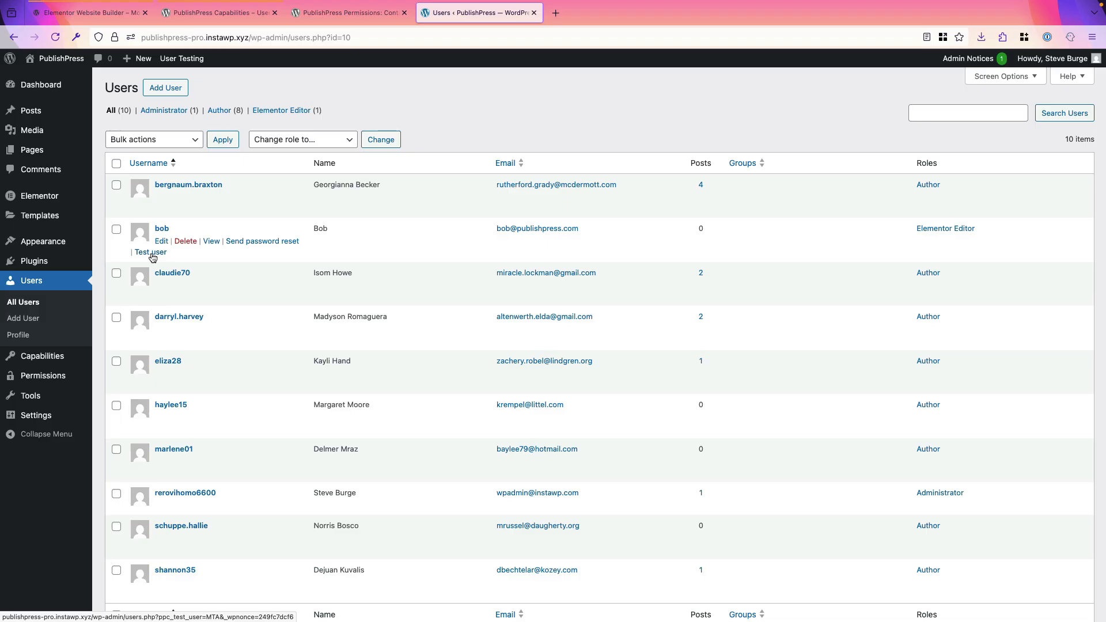
left_click(151, 252)
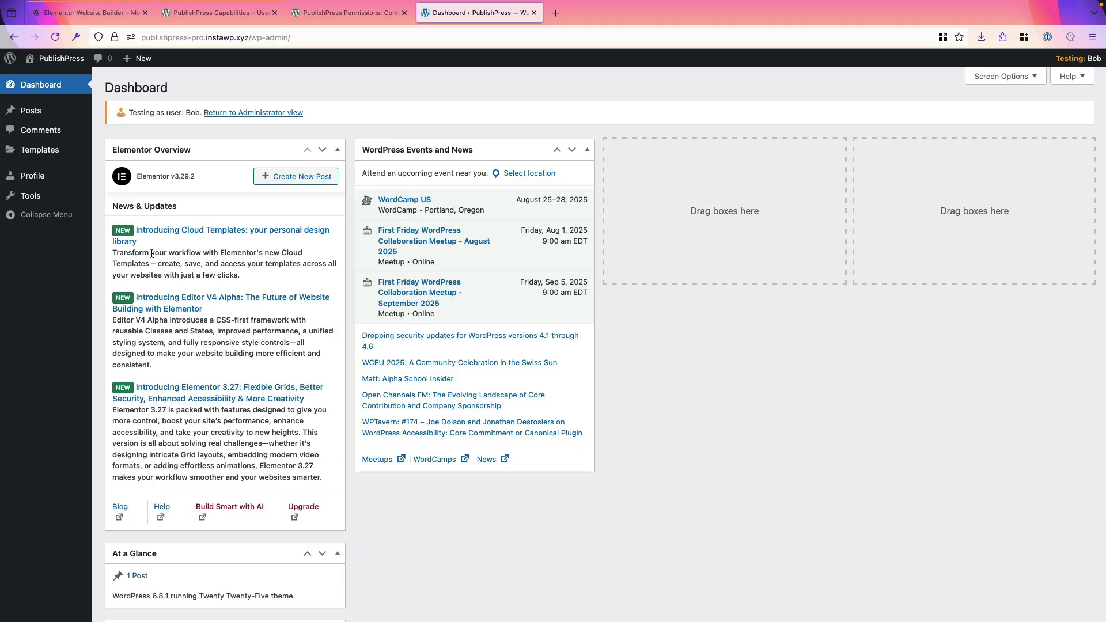
left_click(33, 116)
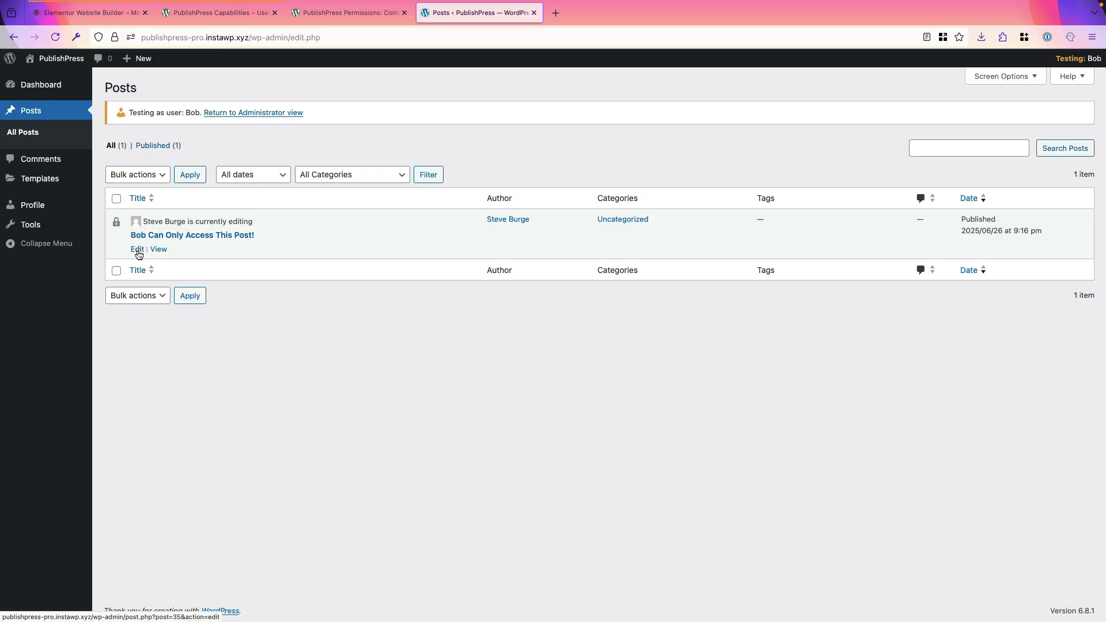
Step: Open the post published 2025/06/26 for editing, dismissing the welcome guide and taking over from the other editor
left_click(138, 250)
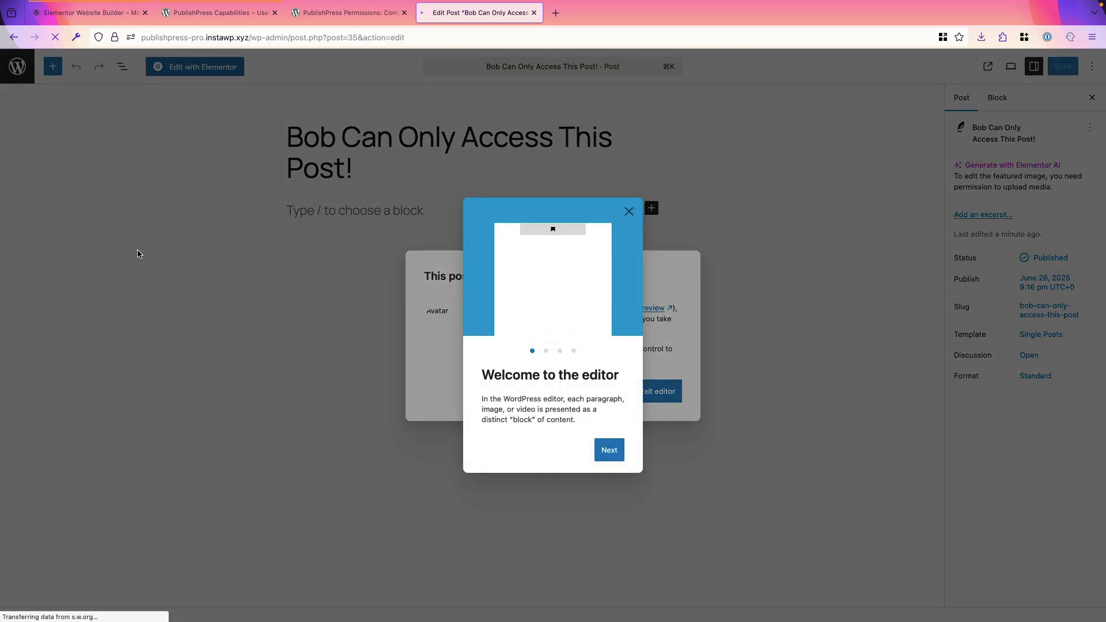
left_click(629, 212)
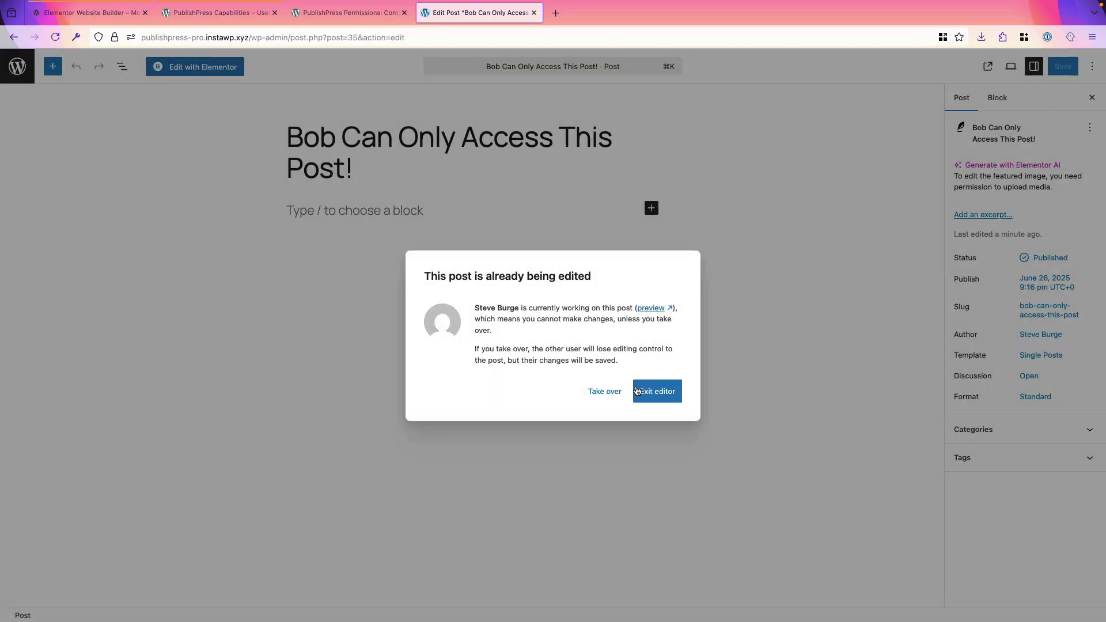
left_click(610, 393)
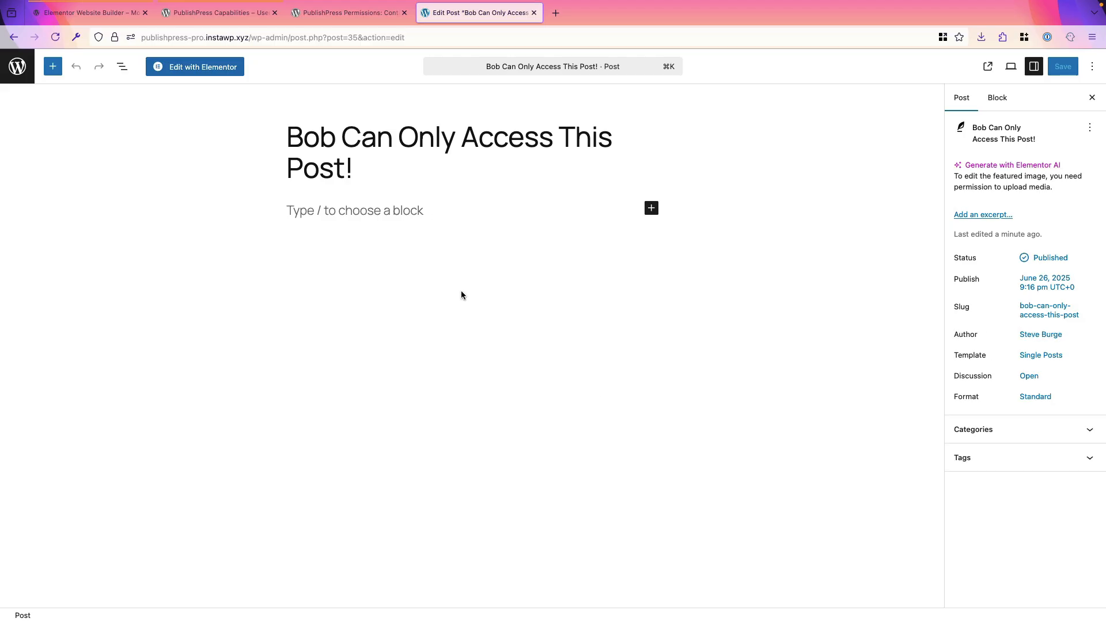
Step: Add the paragraph "My post content." to the post body and save the post
left_click(347, 211)
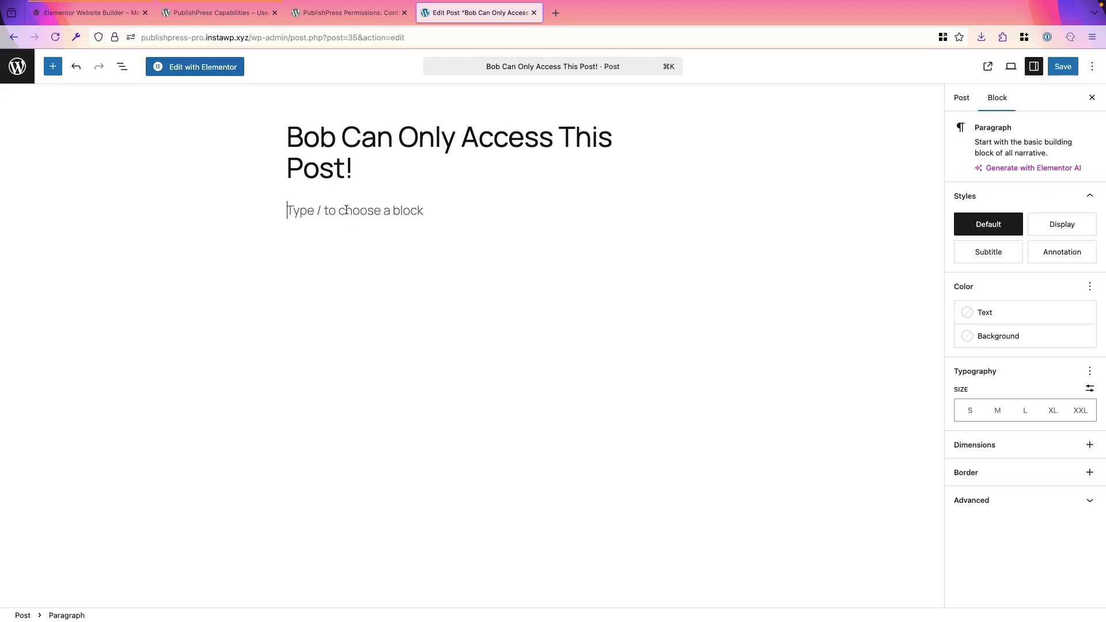
type("My post content.")
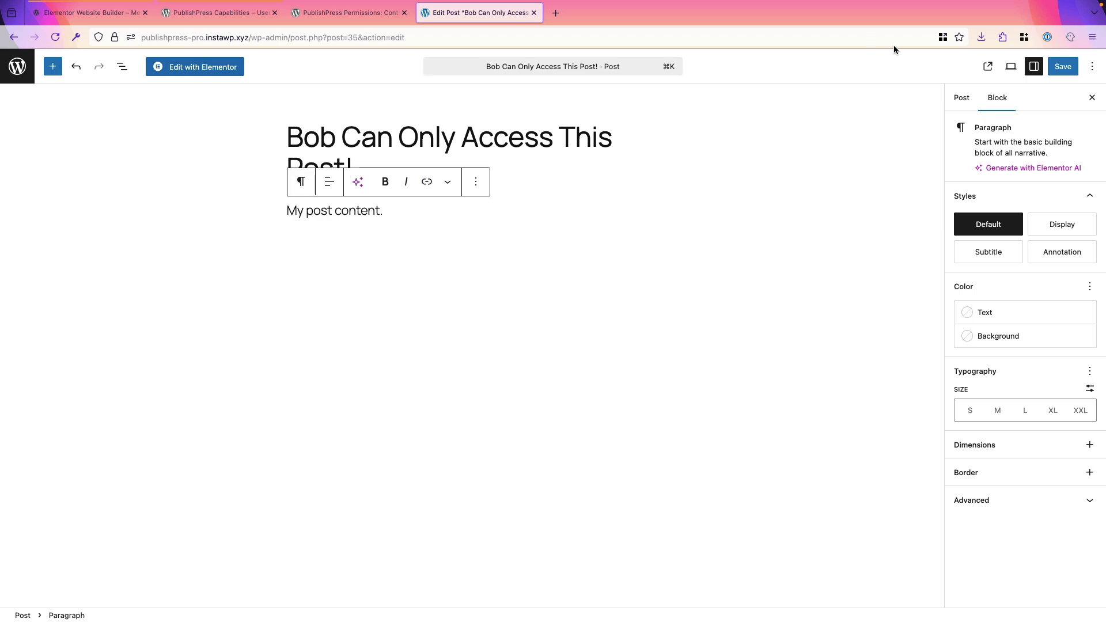
key("super+s")
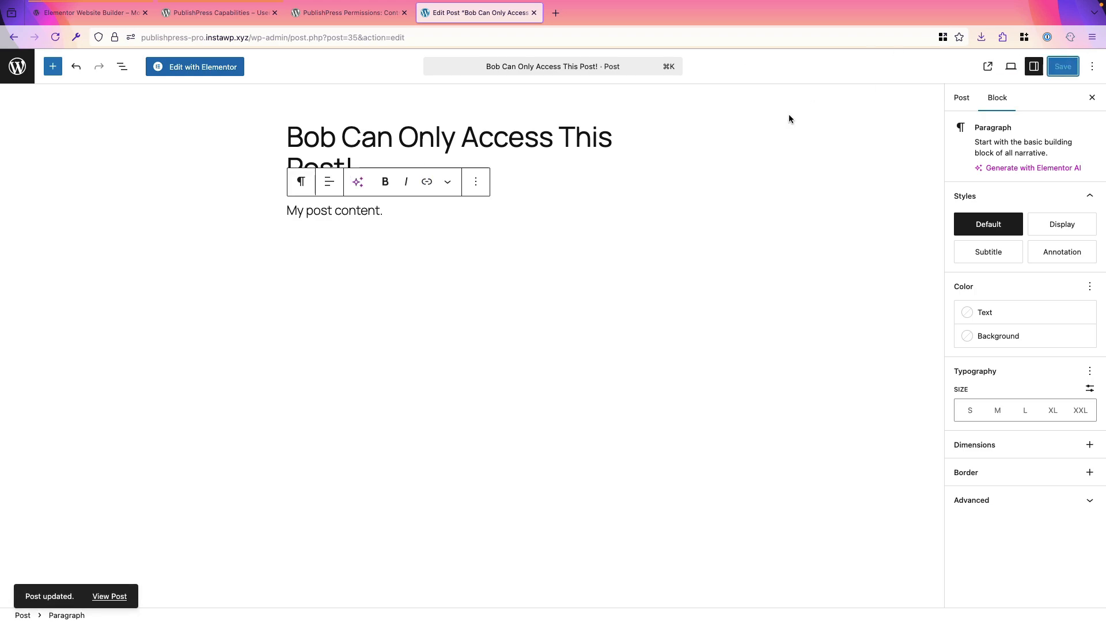
Step: Open the post in the Elementor editor and dismiss the Elementor AI notification
left_click(213, 75)
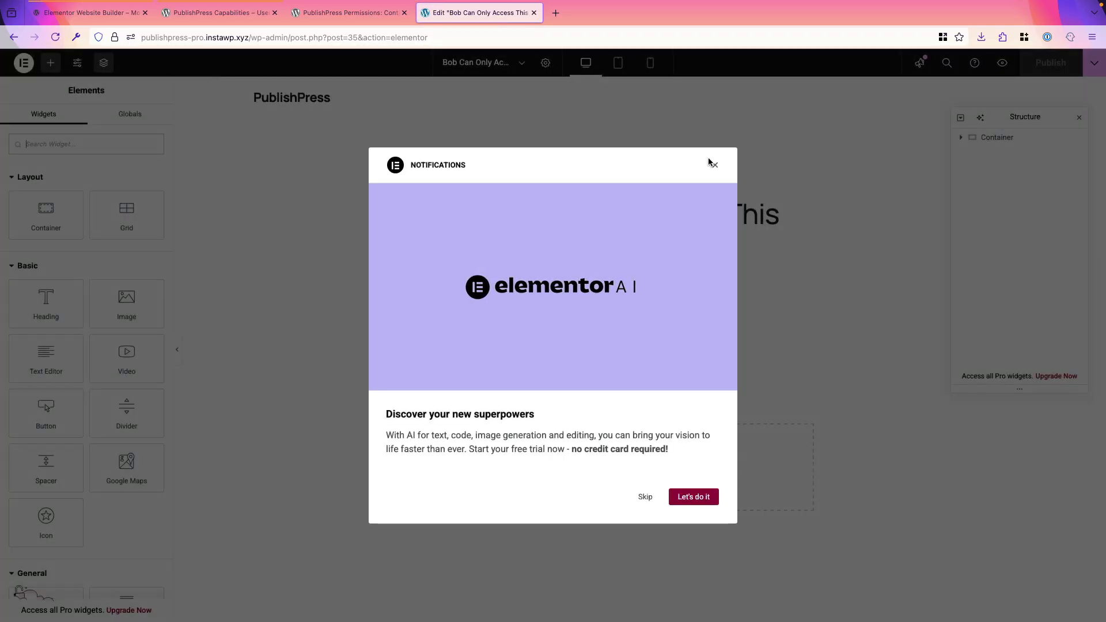
left_click(713, 165)
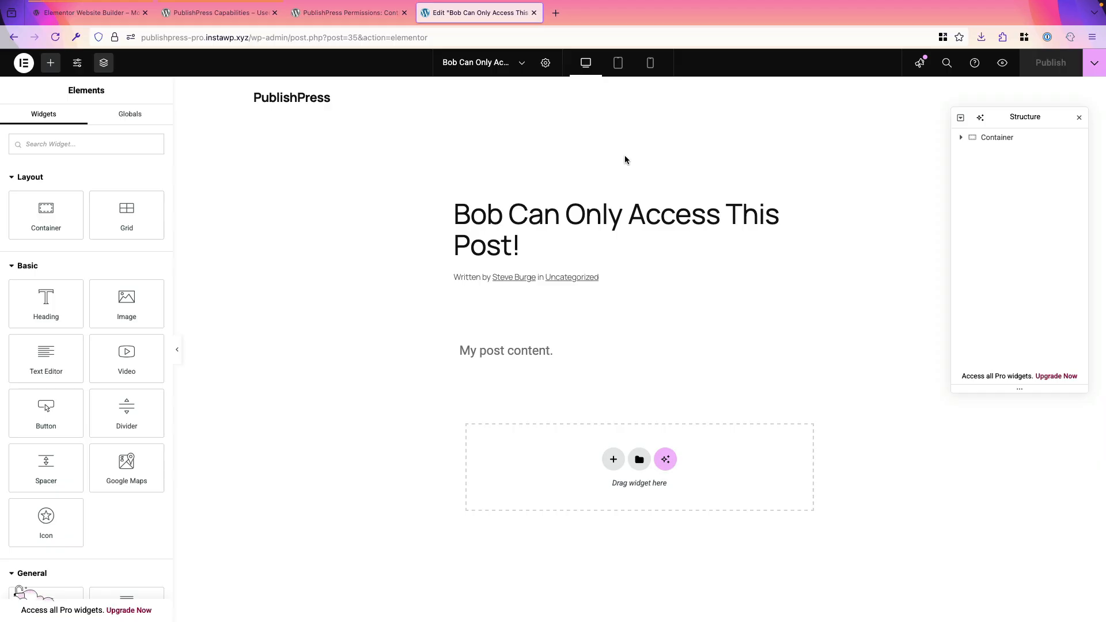
Step: Review the WordPress.org plugin pages for PublishPress Permissions, PublishPress Capabilities and Elementor
left_click(339, 16)
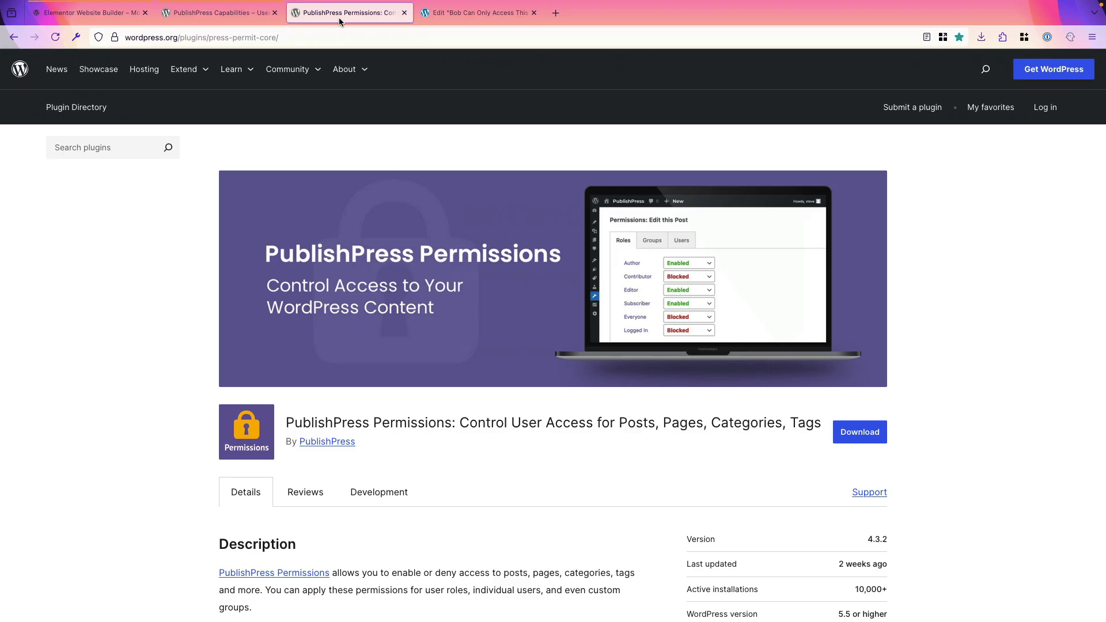
left_click(232, 19)
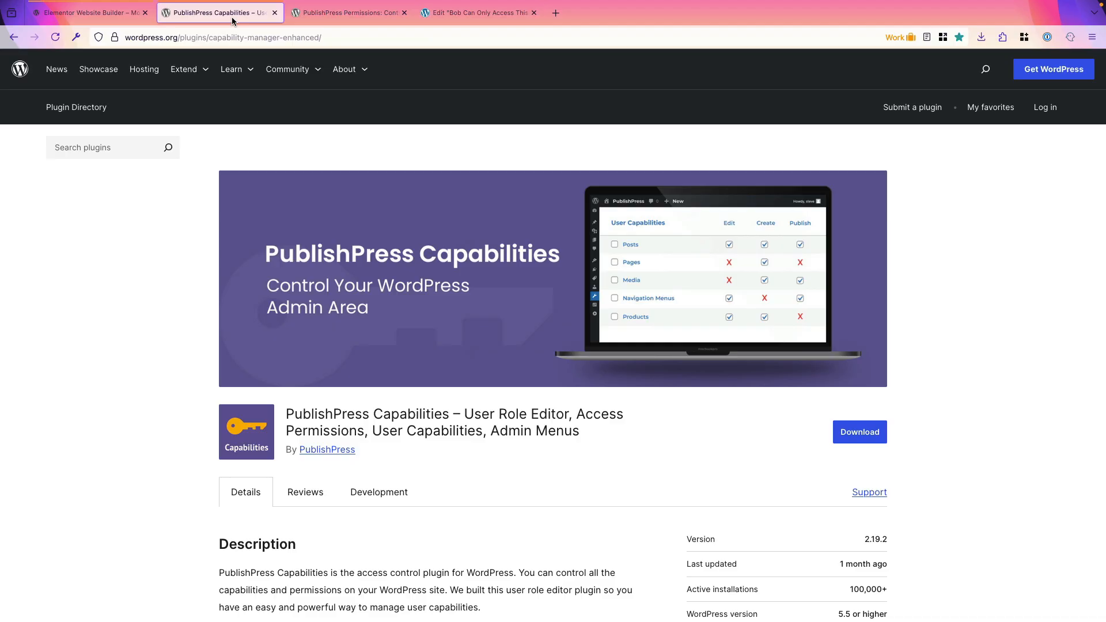
left_click(95, 14)
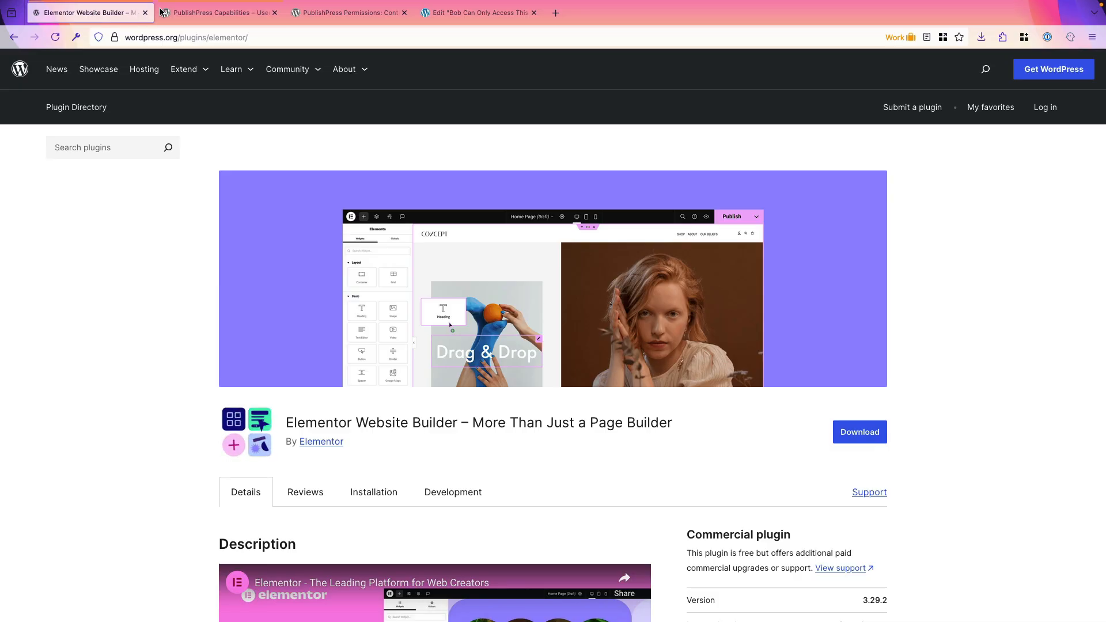
left_click(180, 13)
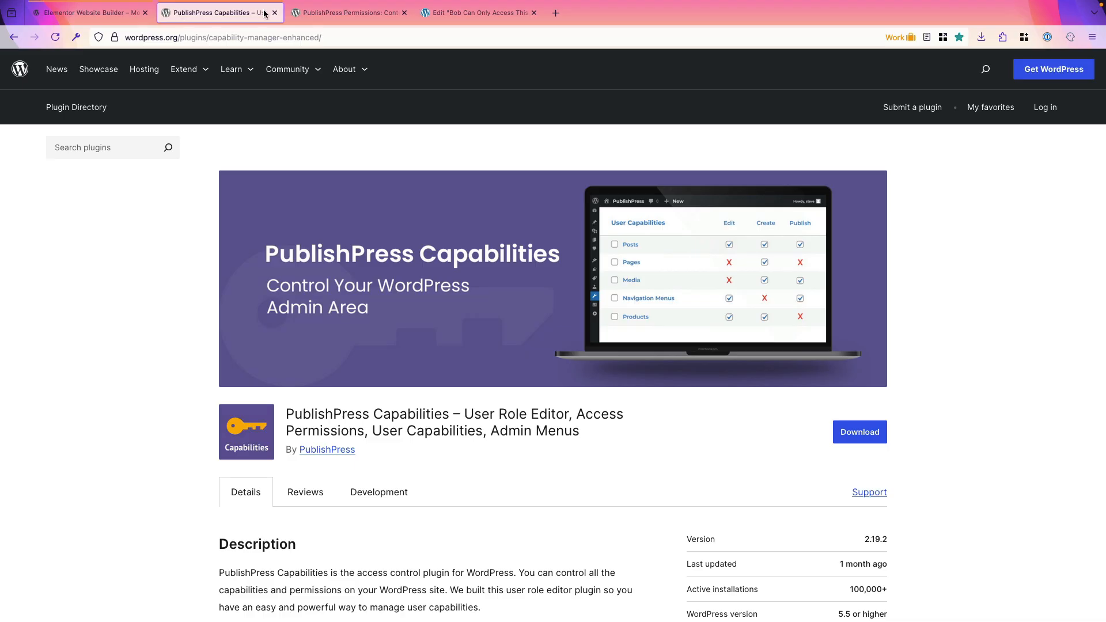
left_click(327, 17)
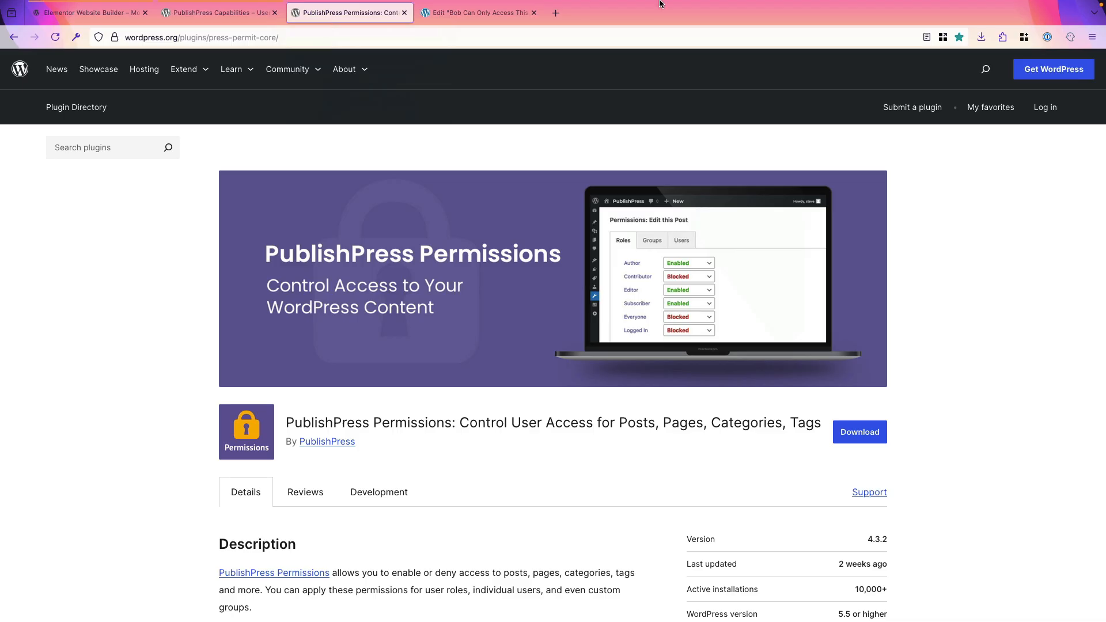
left_click(726, 7)
left_click(732, 37)
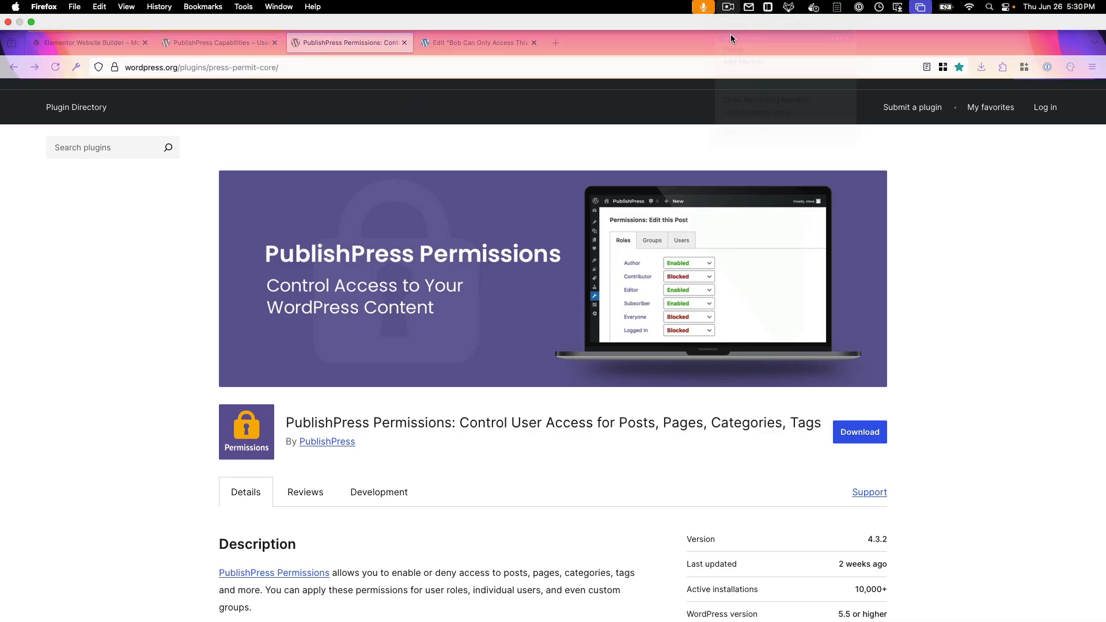